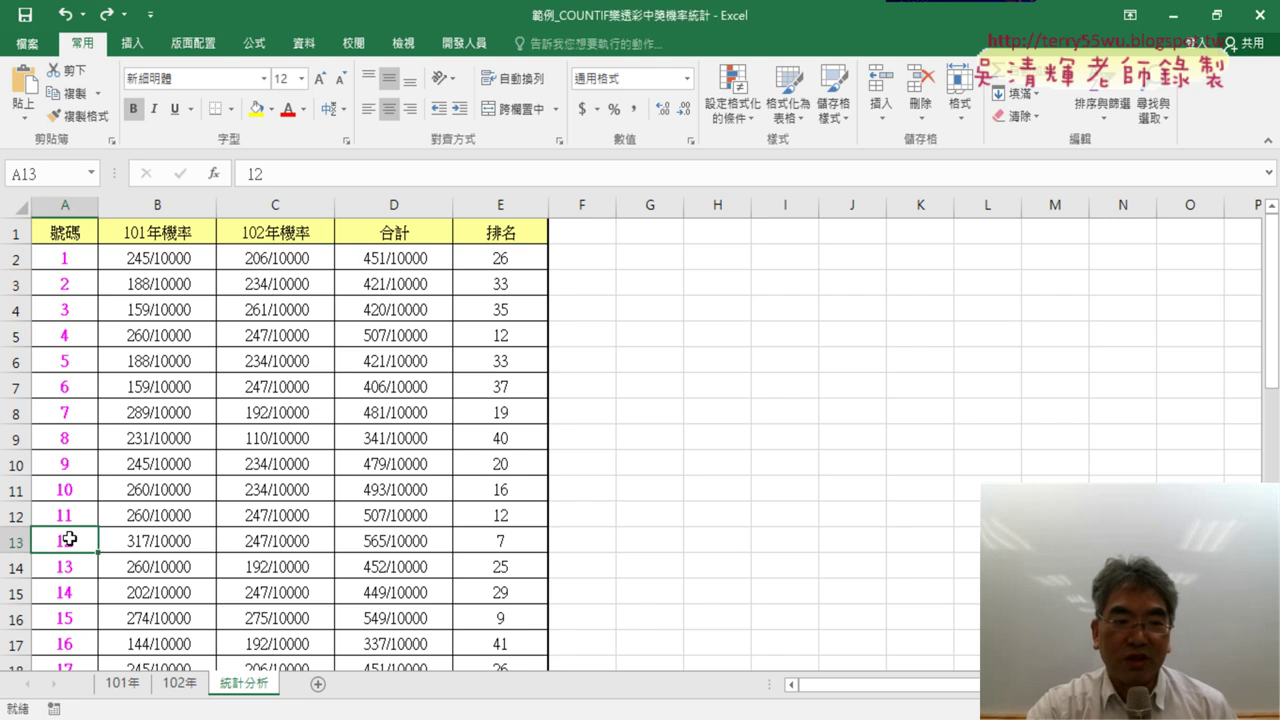
Step: Check the RANK.EQ formula in E13, then bring up the Conditional Formatting options
{"action": "left_click", "coordinate": [505, 540]}
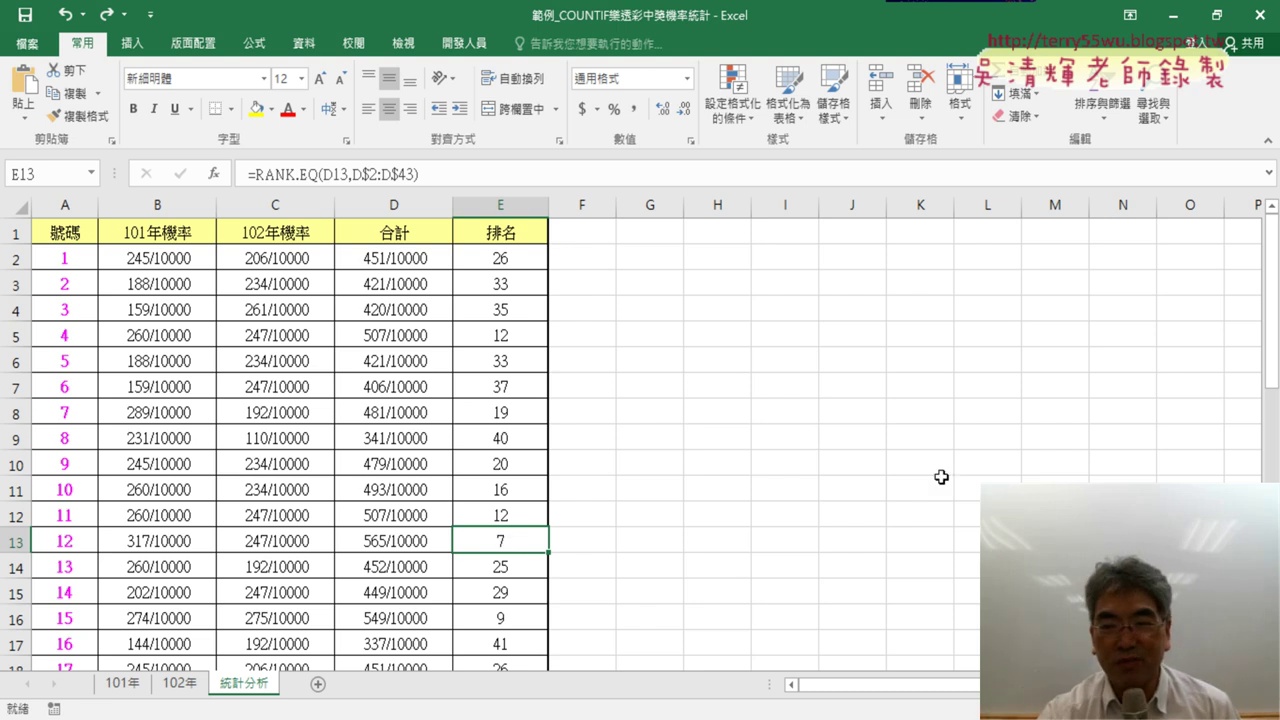
{"action": "left_click", "coordinate": [741, 120]}
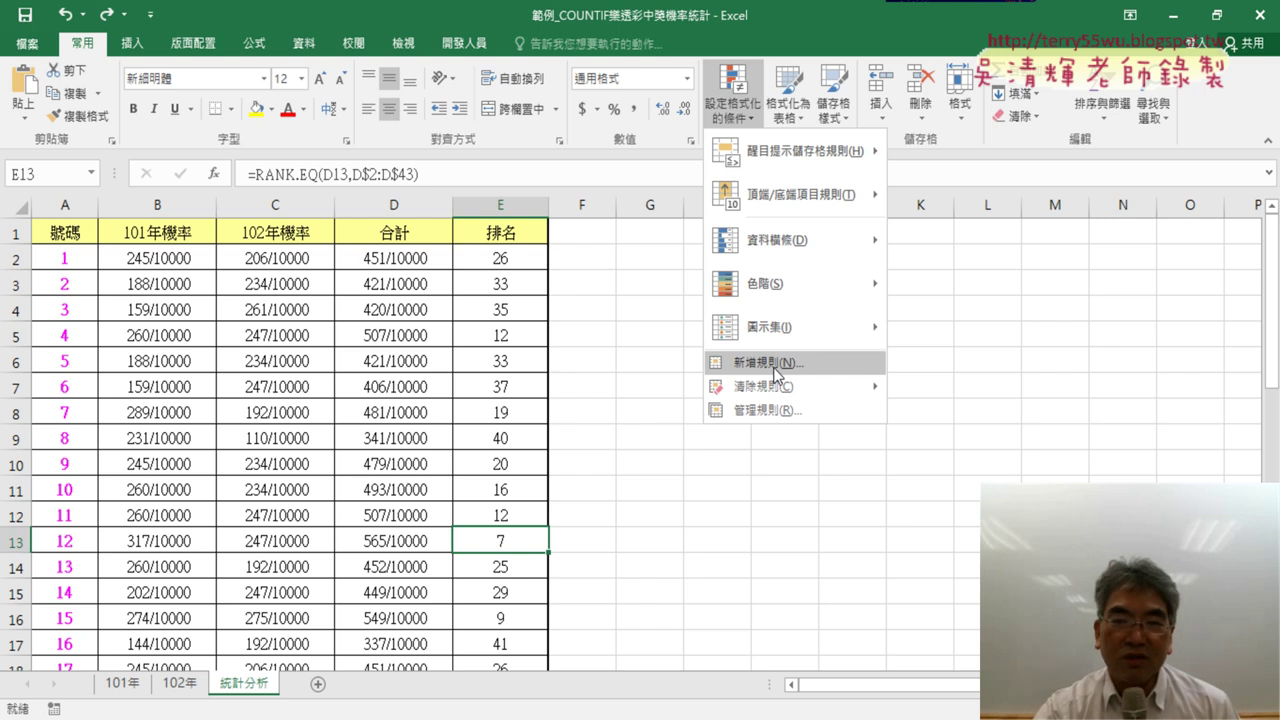
Step: Cancel a new formatting rule unapplied, then select column E and cell A13 (number 12)
{"action": "left_click", "coordinate": [739, 365]}
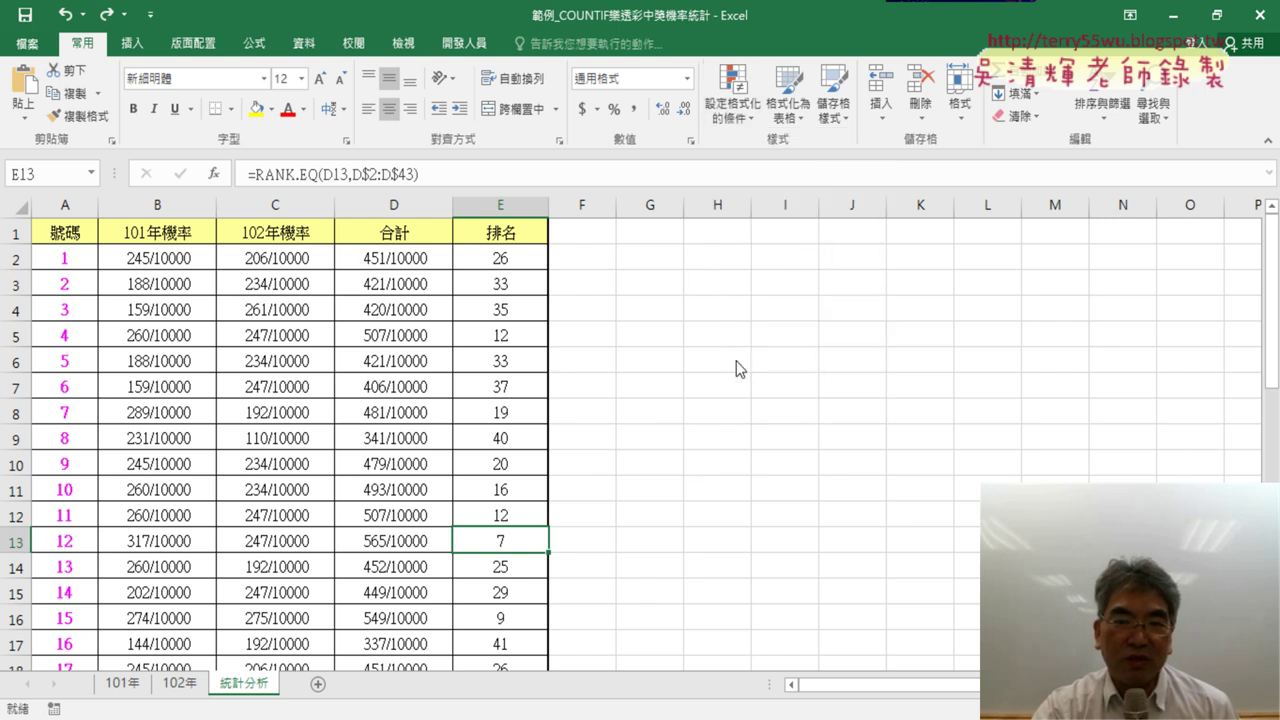
{"action": "left_click_drag", "start_coordinate": [754, 163], "coordinate": [611, 112]}
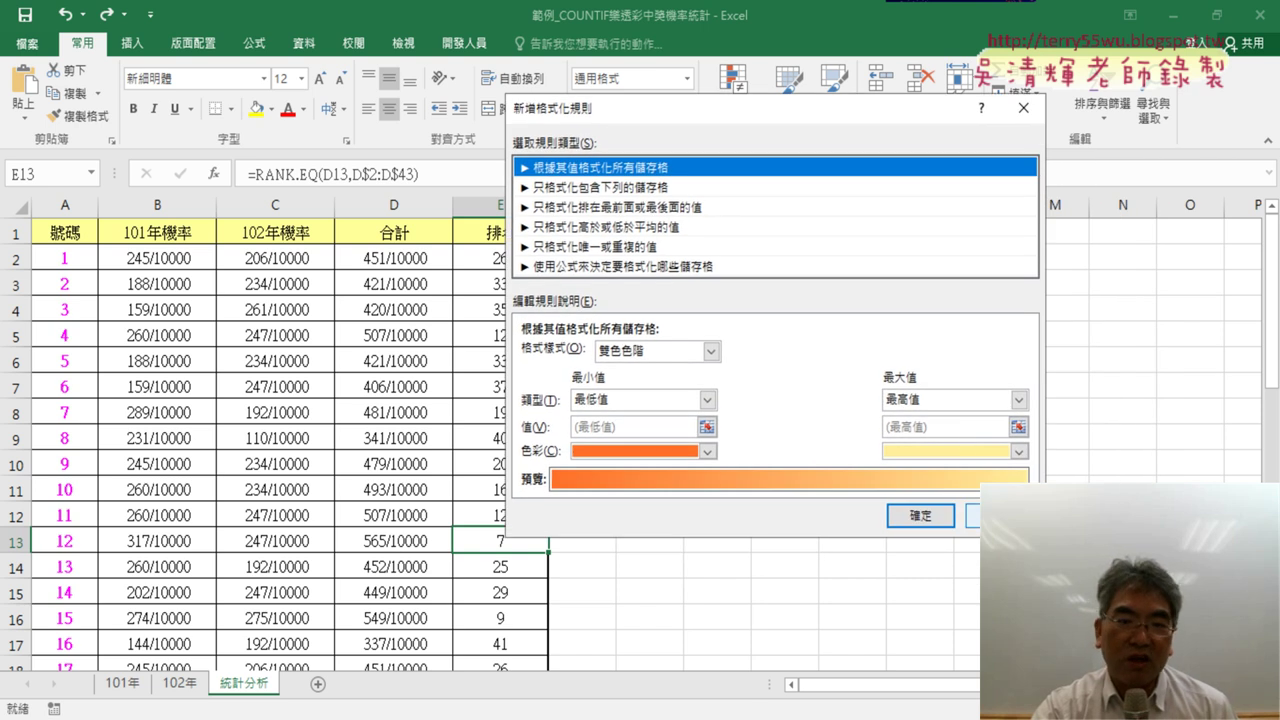
{"action": "left_click", "coordinate": [995, 516]}
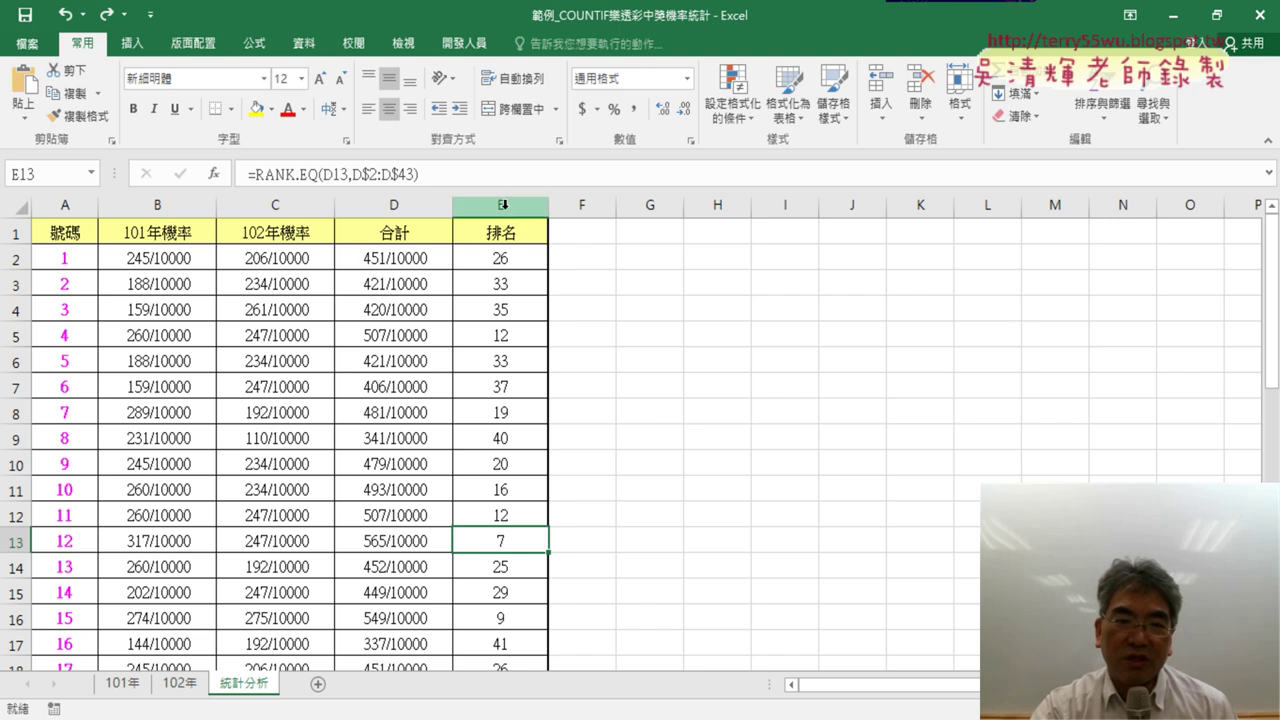
{"action": "left_click", "coordinate": [504, 207]}
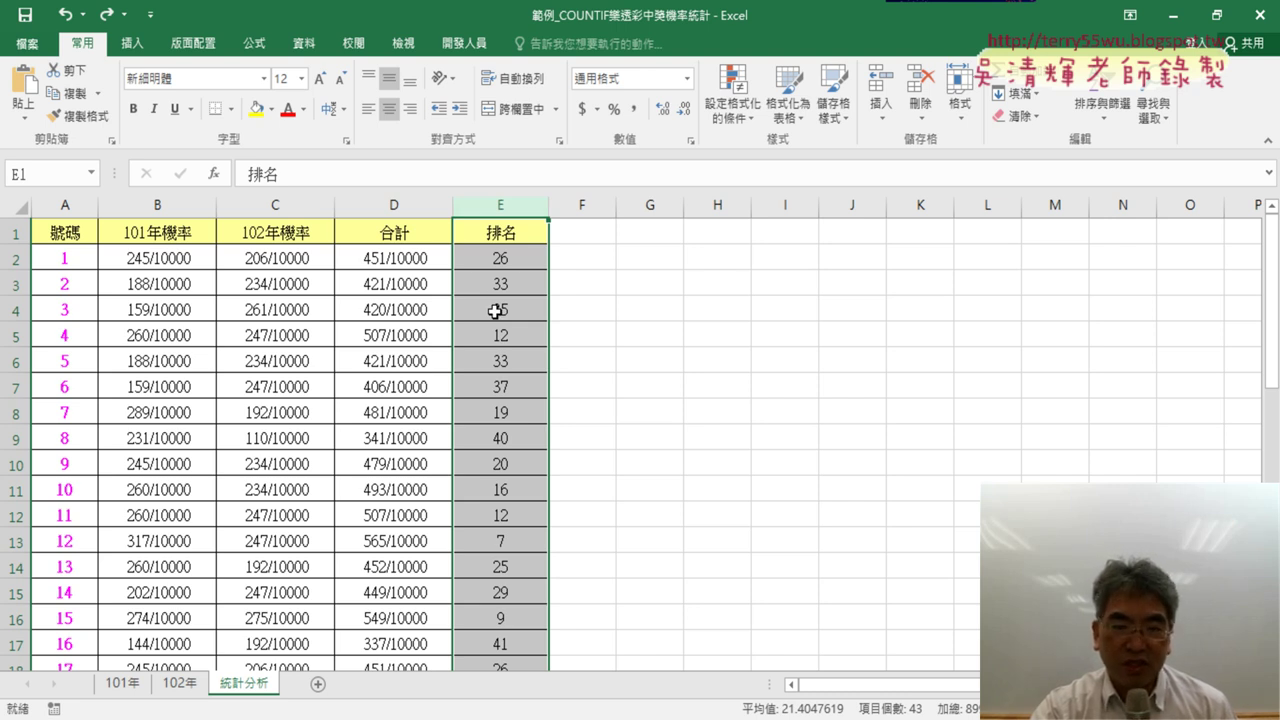
{"action": "left_click", "coordinate": [72, 539]}
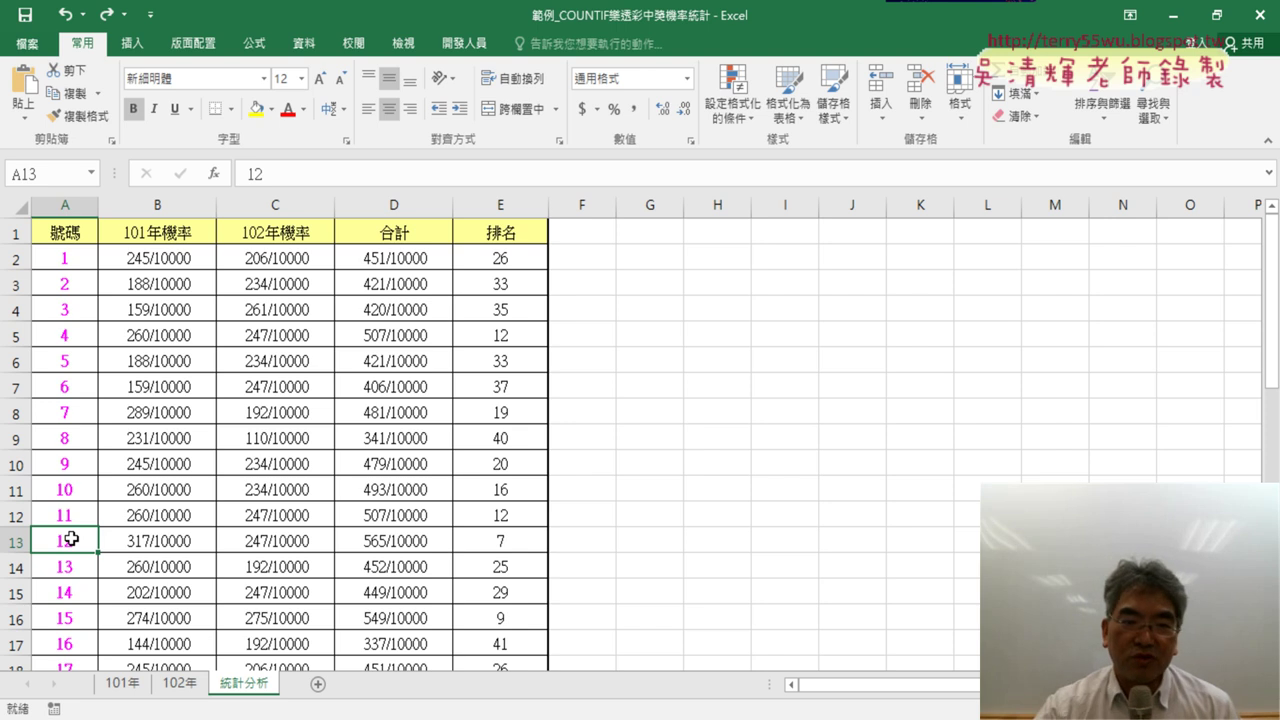
{"action": "left_click", "coordinate": [521, 543]}
{"action": "left_click", "coordinate": [70, 537]}
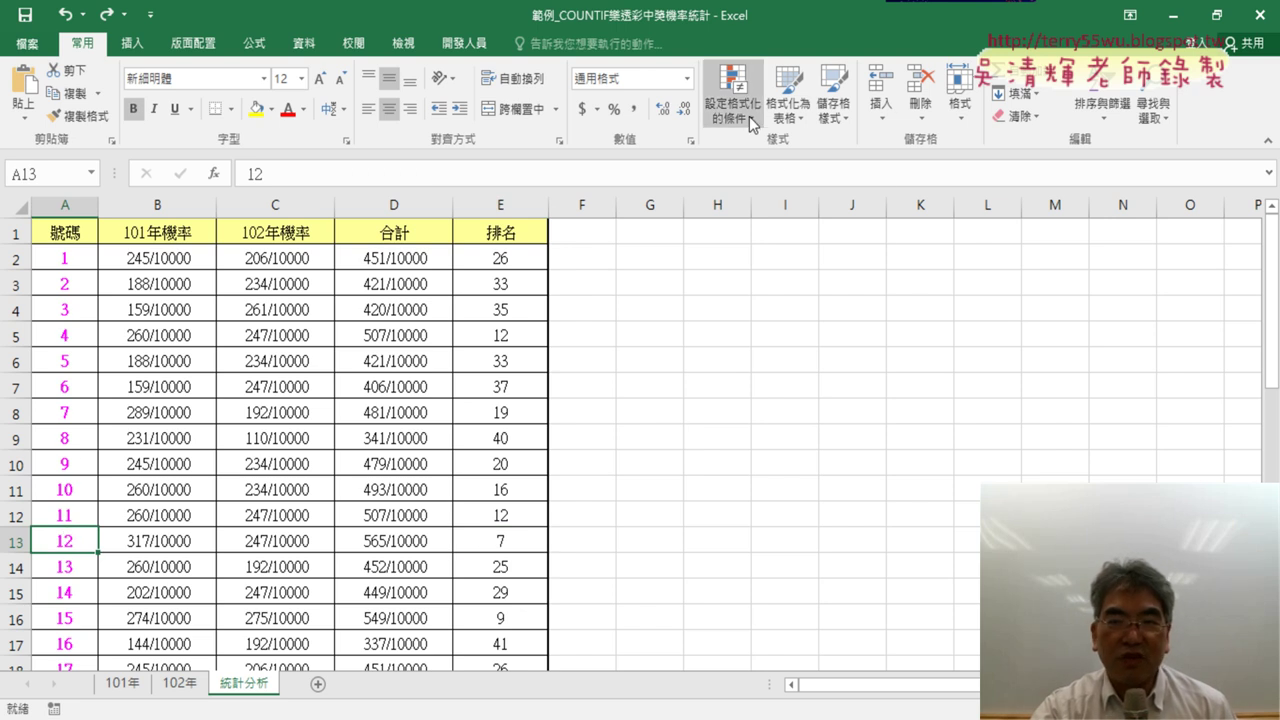
{"action": "left_click", "coordinate": [735, 100]}
{"action": "left_click", "coordinate": [794, 363]}
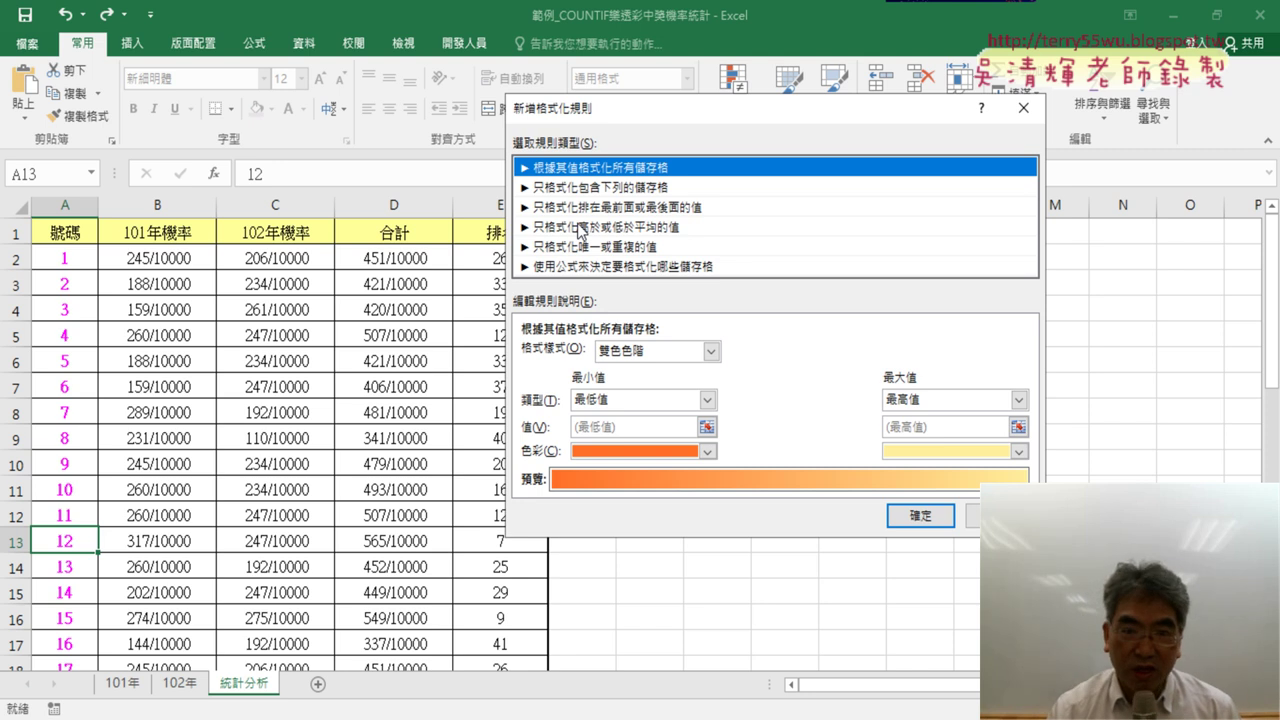
{"action": "left_click", "coordinate": [583, 267]}
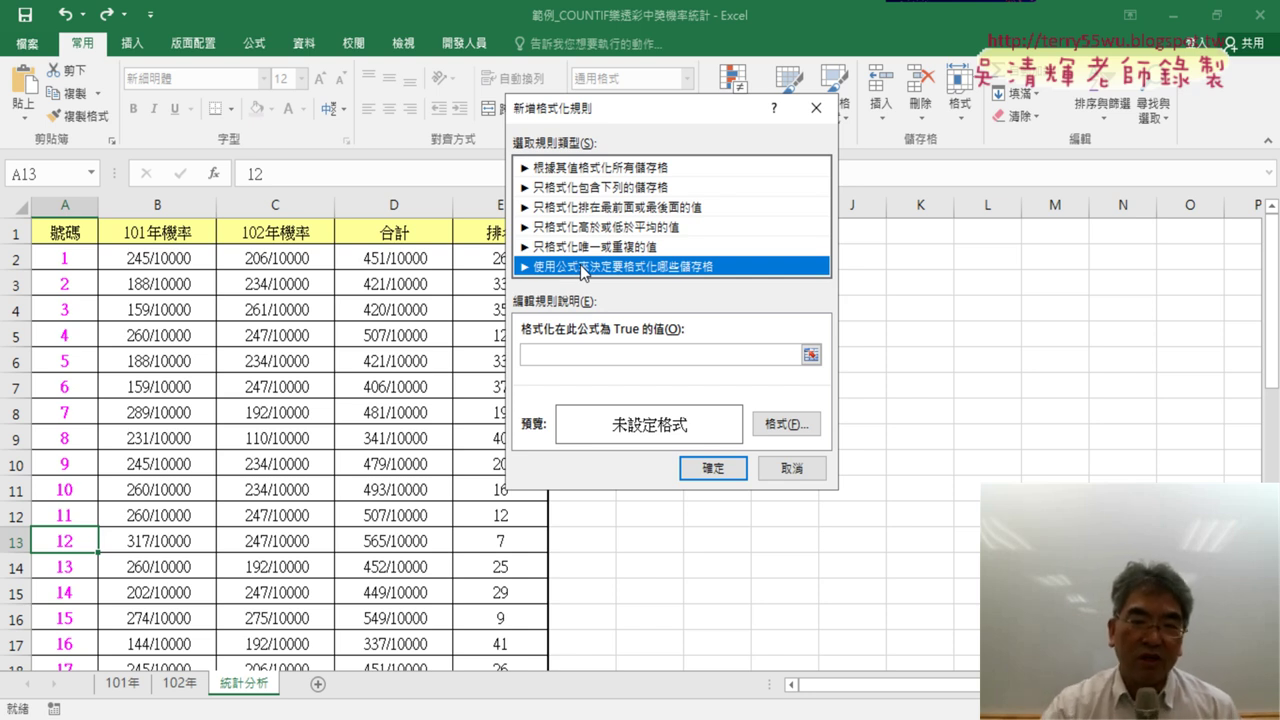
{"action": "left_click", "coordinate": [795, 470]}
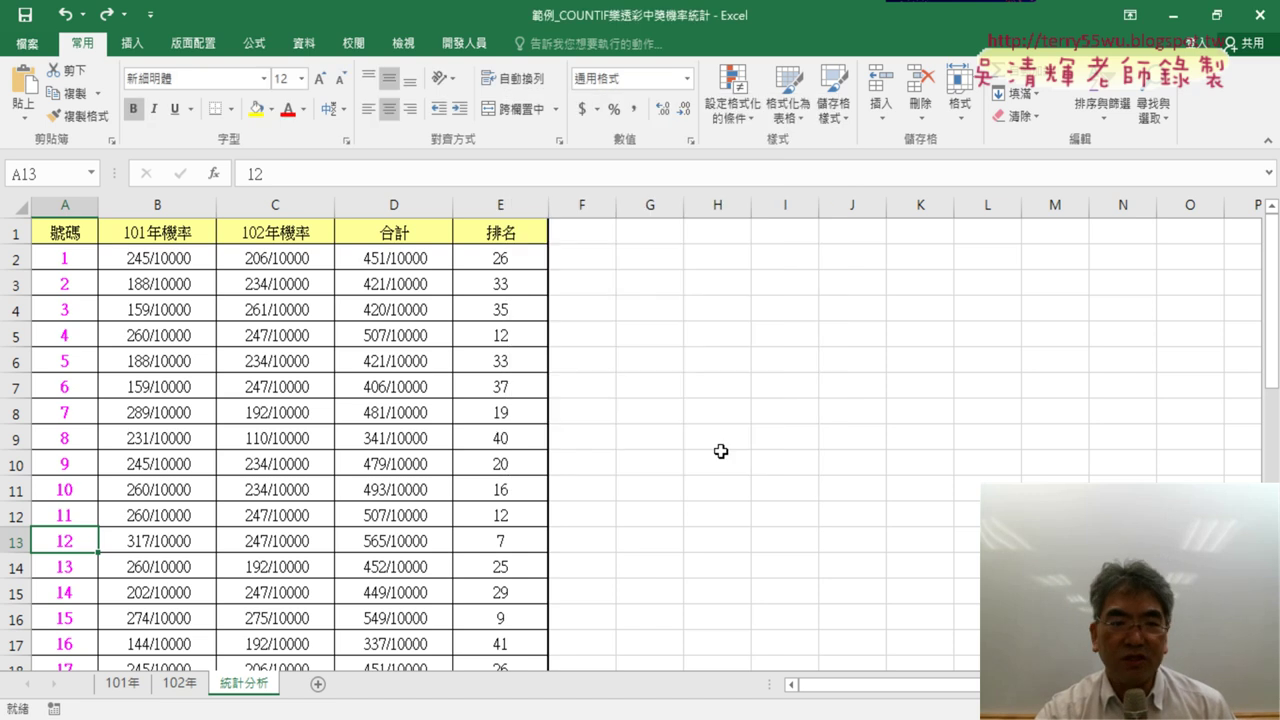
Step: Select A2 through A43 with a Shift-click, then scroll back to the top
{"action": "left_click", "coordinate": [71, 258]}
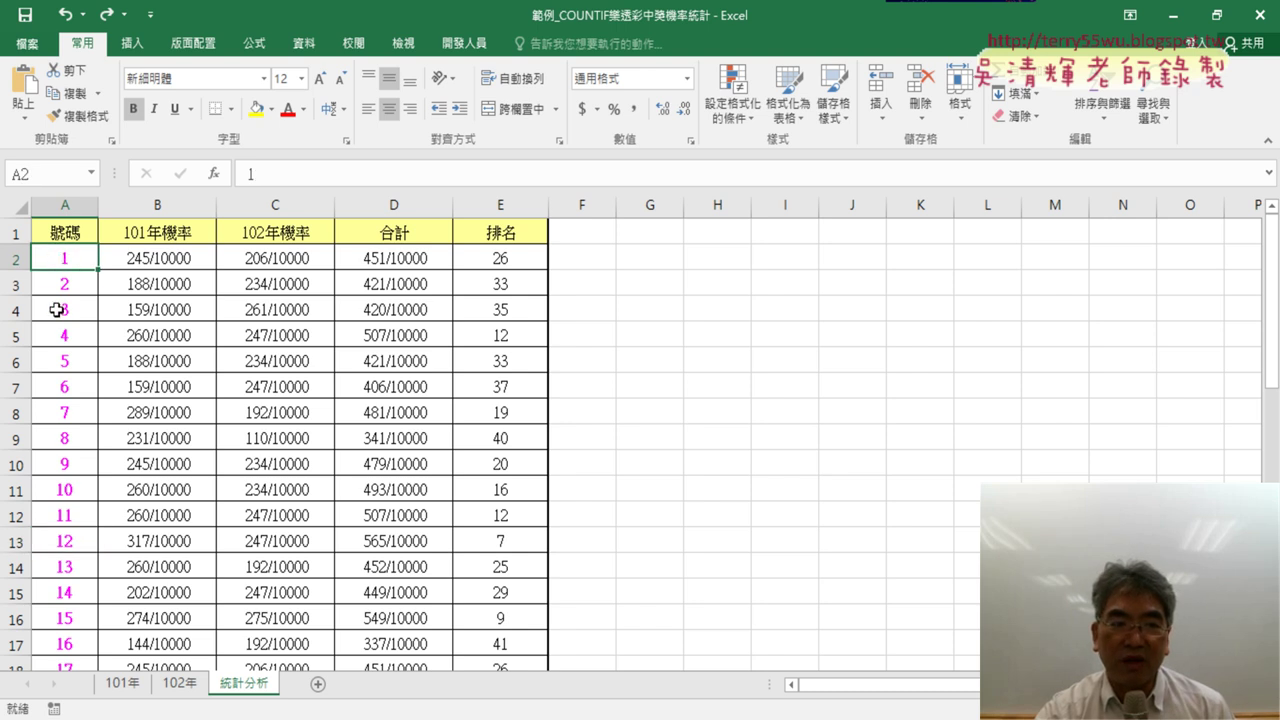
{"action": "scroll", "coordinate": [60, 320], "scroll_direction": "down", "scroll_amount": 4}
{"action": "scroll", "coordinate": [58, 350], "scroll_direction": "down", "scroll_amount": 5}
{"action": "scroll", "coordinate": [64, 420], "scroll_direction": "down", "scroll_amount": 1}
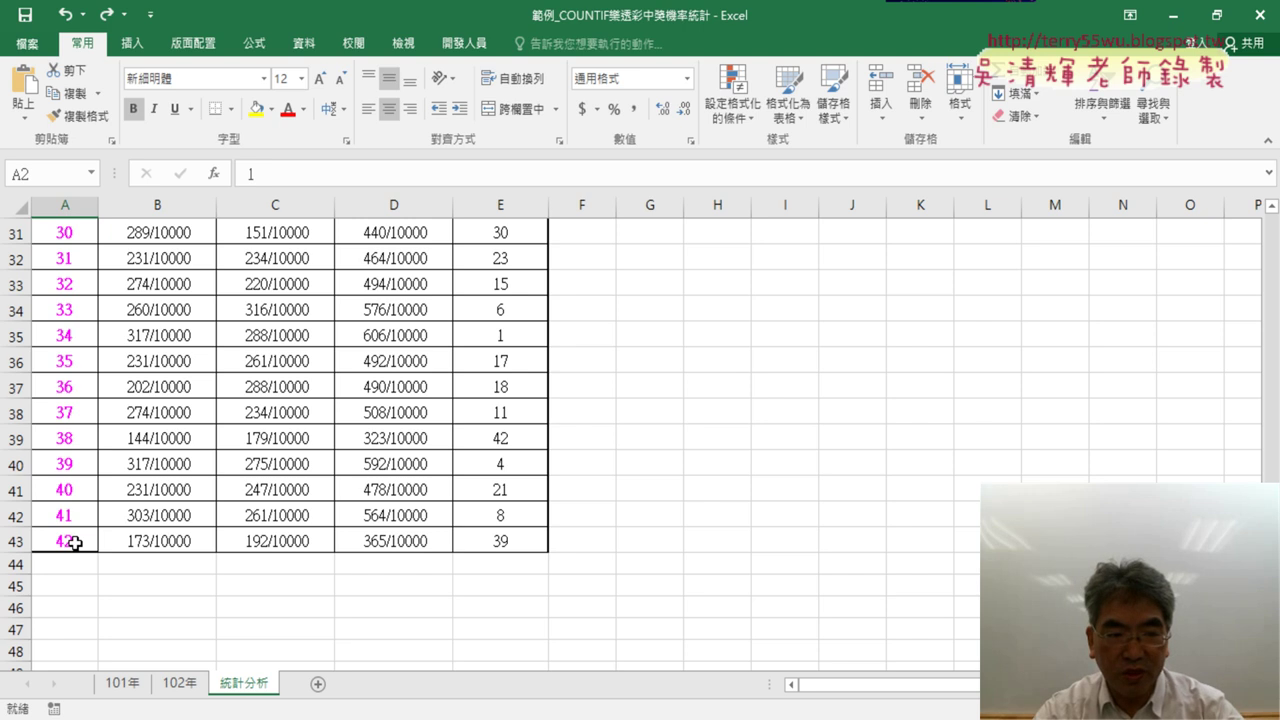
{"action": "left_click", "coordinate": [75, 542], "text": "shift"}
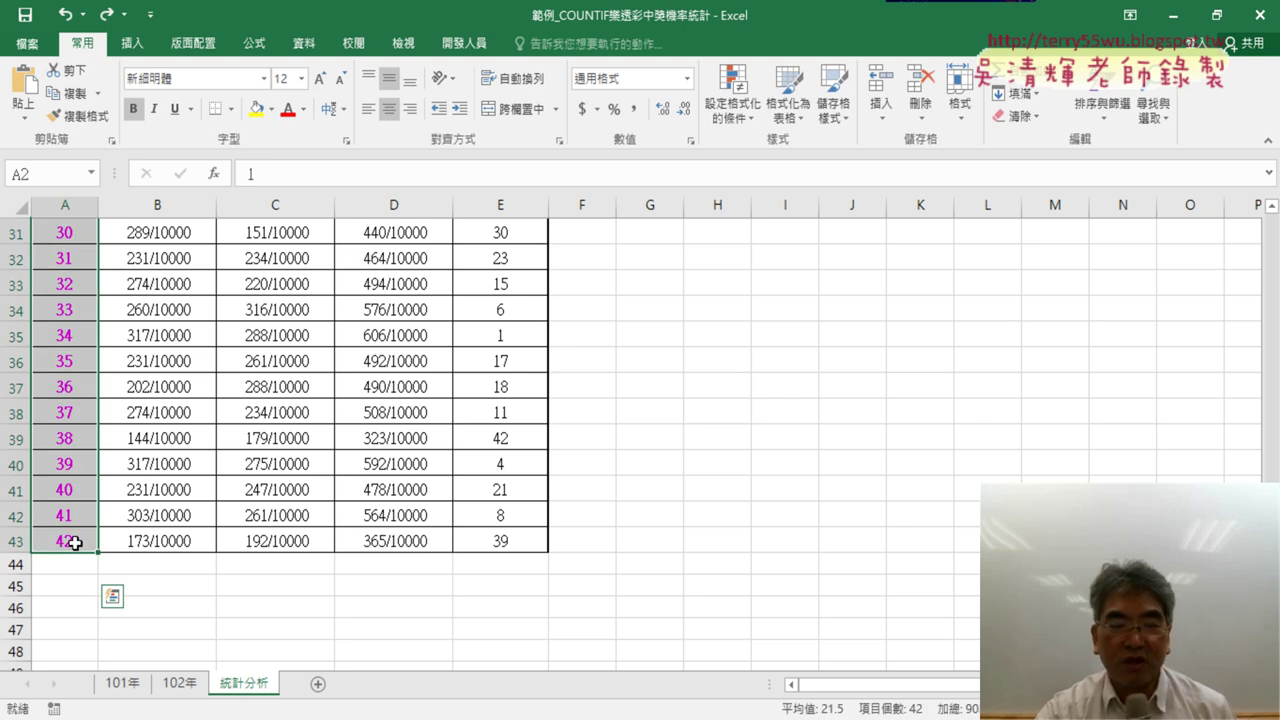
{"action": "scroll", "coordinate": [72, 535], "scroll_direction": "up", "scroll_amount": 3}
{"action": "scroll", "coordinate": [72, 535], "scroll_direction": "up", "scroll_amount": 5}
{"action": "scroll", "coordinate": [72, 535], "scroll_direction": "up", "scroll_amount": 2}
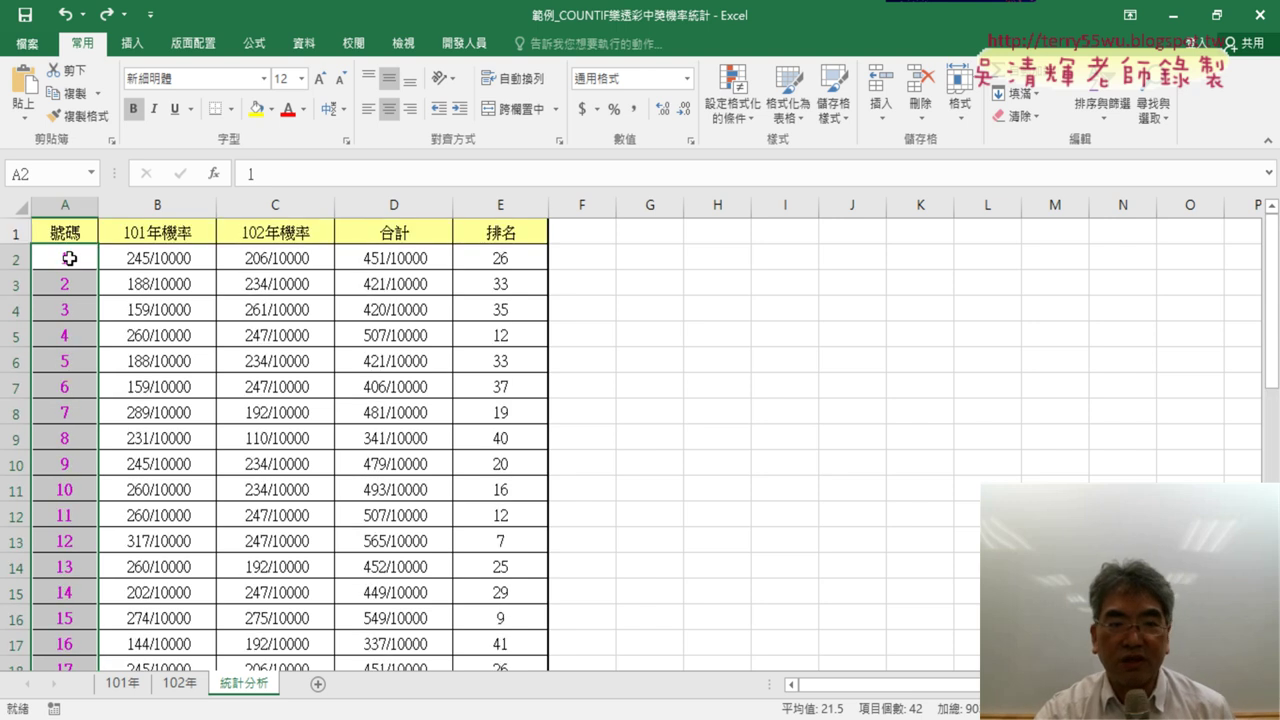
Step: Start a 'Use a formula to determine which cells to format' rule for A2:A43
{"action": "left_click", "coordinate": [735, 117]}
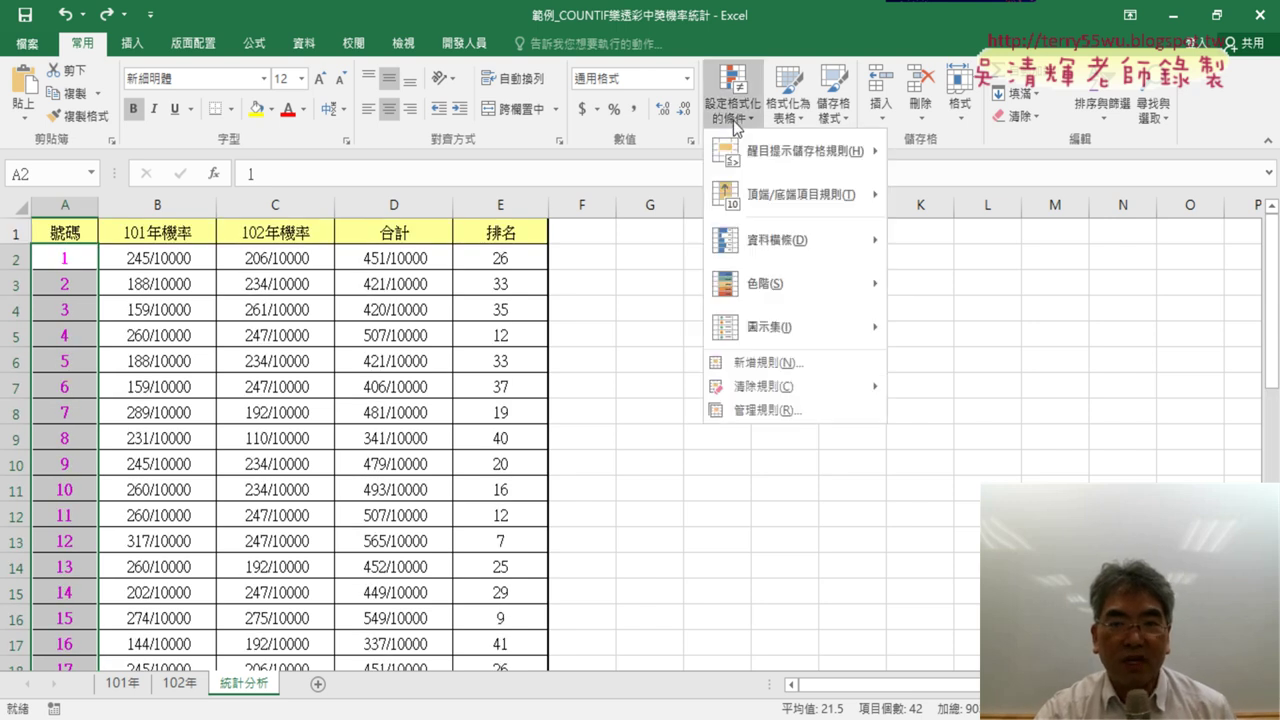
{"action": "left_click", "coordinate": [740, 363]}
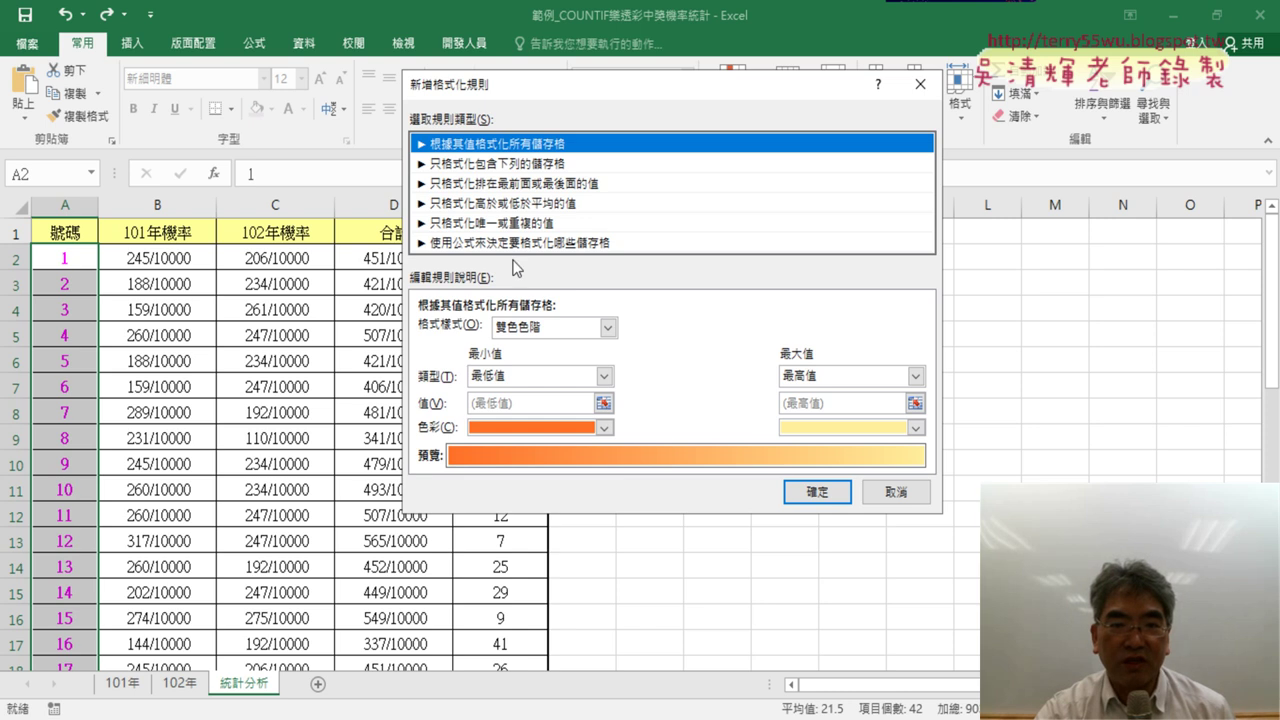
{"action": "left_click", "coordinate": [504, 242]}
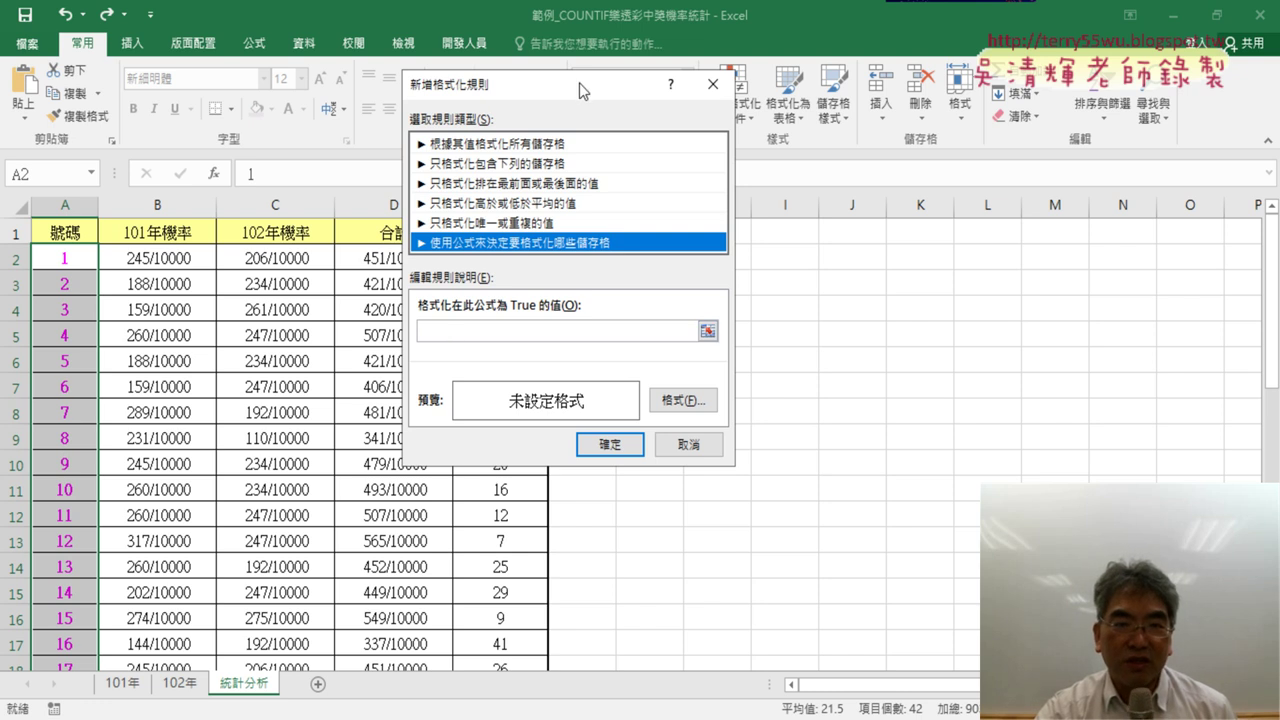
{"action": "left_click_drag", "start_coordinate": [579, 84], "coordinate": [801, 111]}
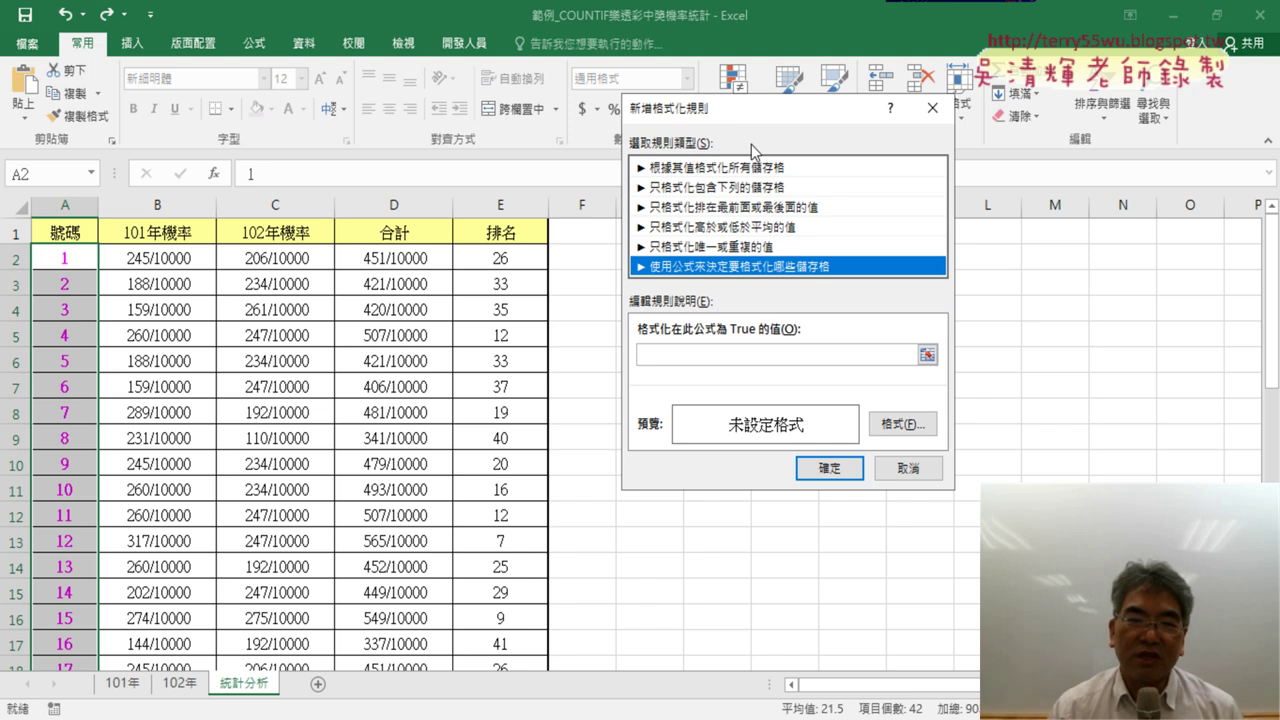
{"action": "left_click", "coordinate": [673, 355]}
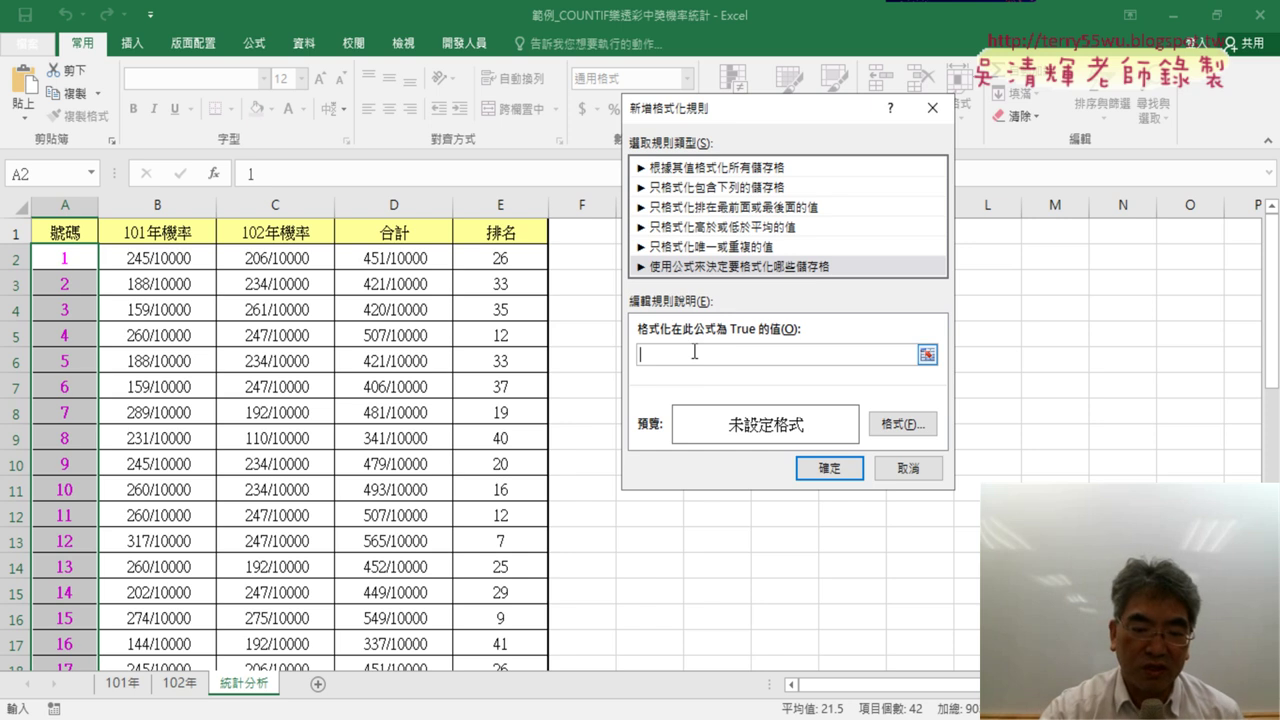
Step: Make the rule formula =E2 by referencing E2 and removing both $ signs
{"action": "type", "text": "ㄦ"}
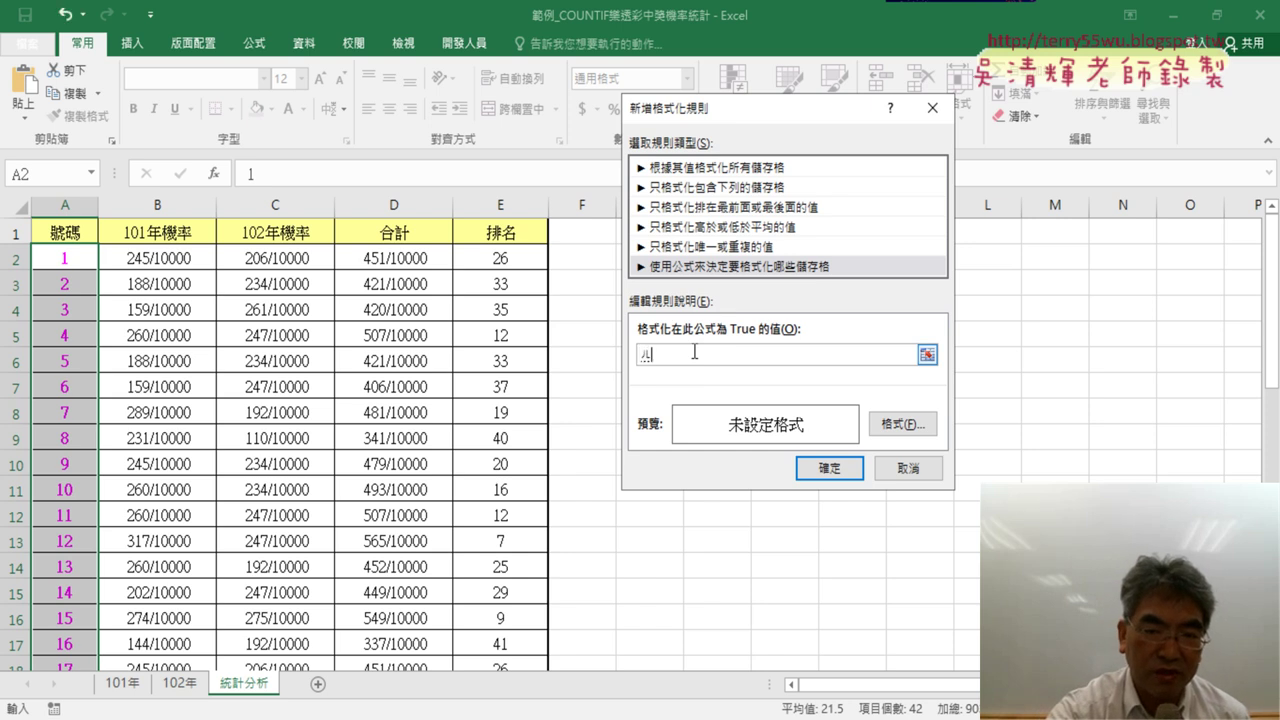
{"action": "key", "text": "BackSpace"}
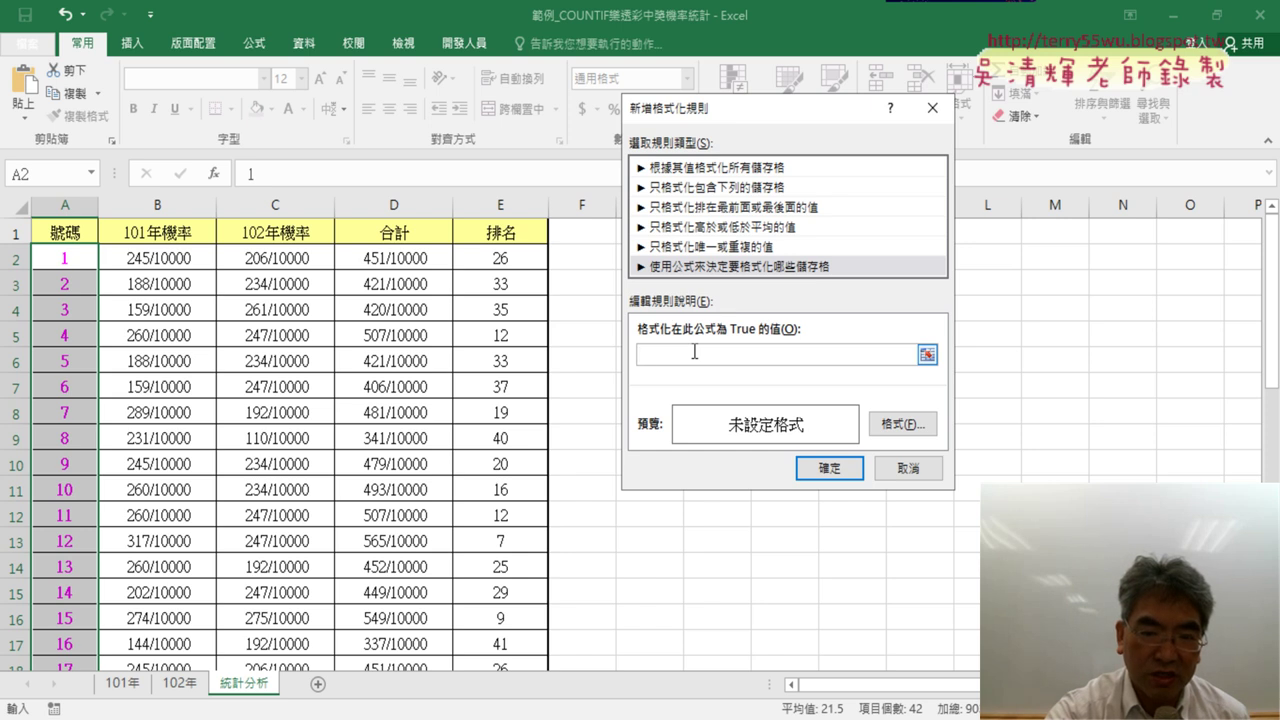
{"action": "type", "text": "="}
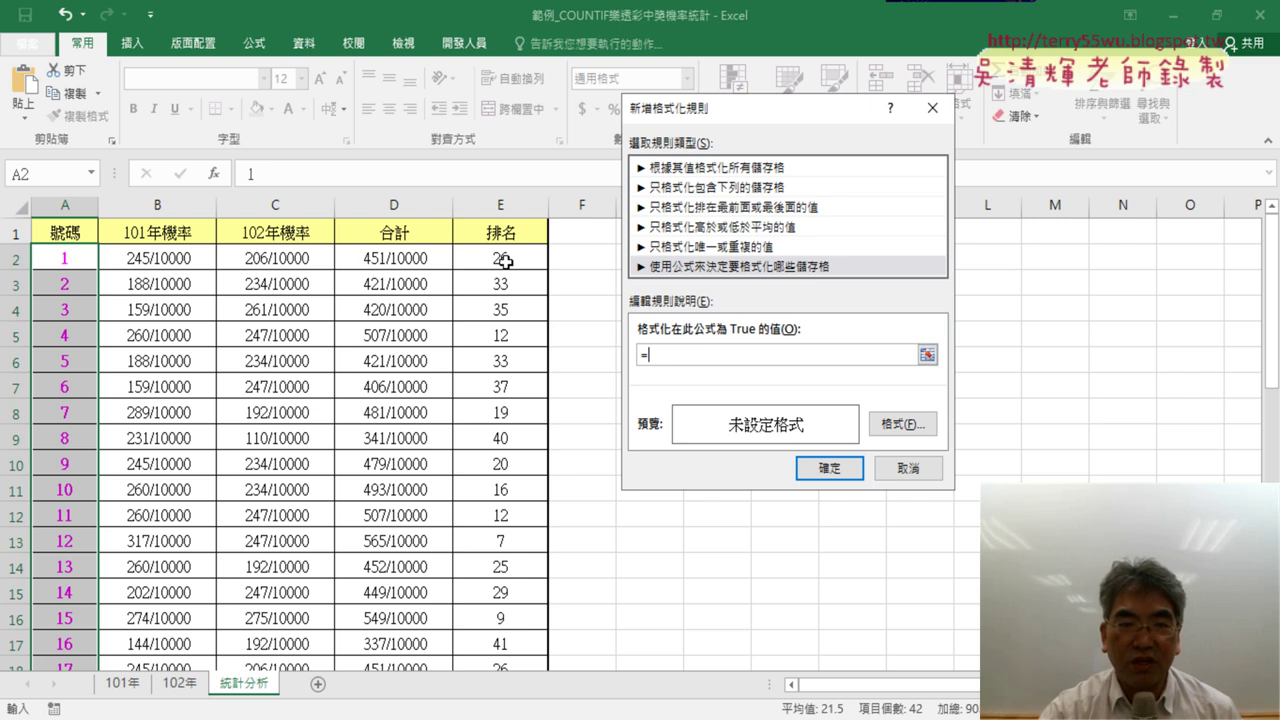
{"action": "left_click", "coordinate": [506, 261]}
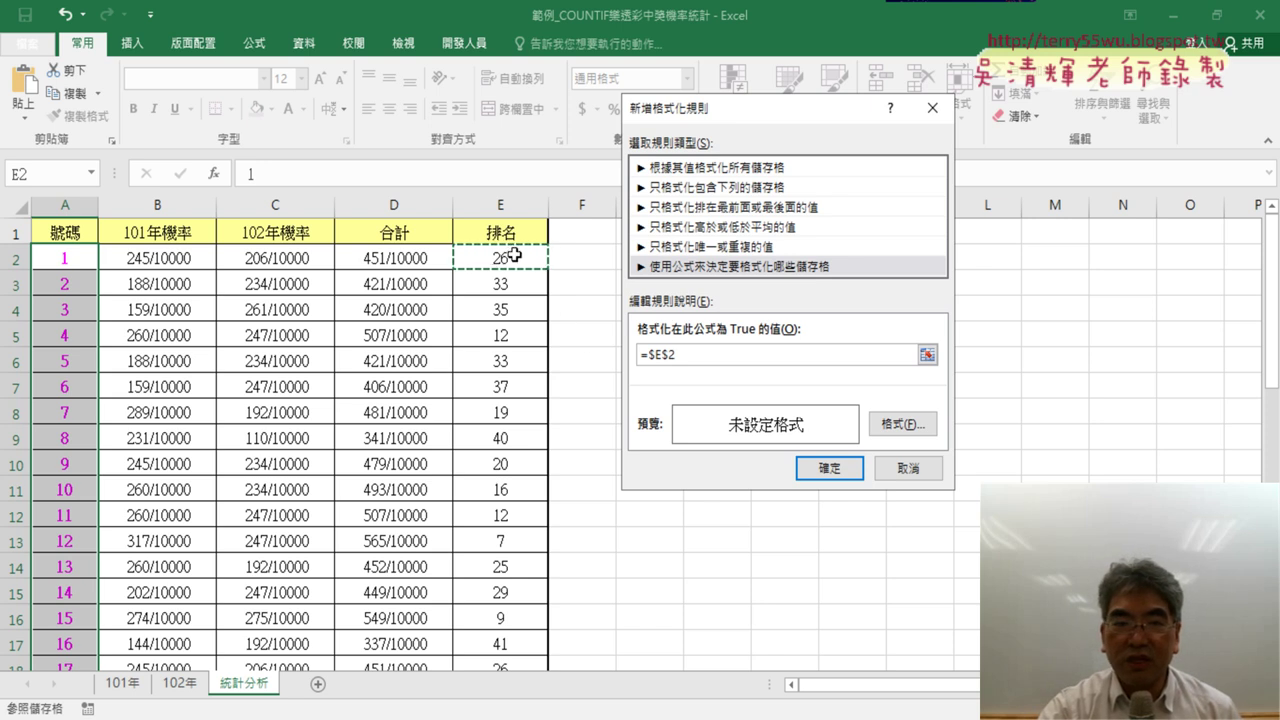
{"action": "left_click", "coordinate": [788, 358]}
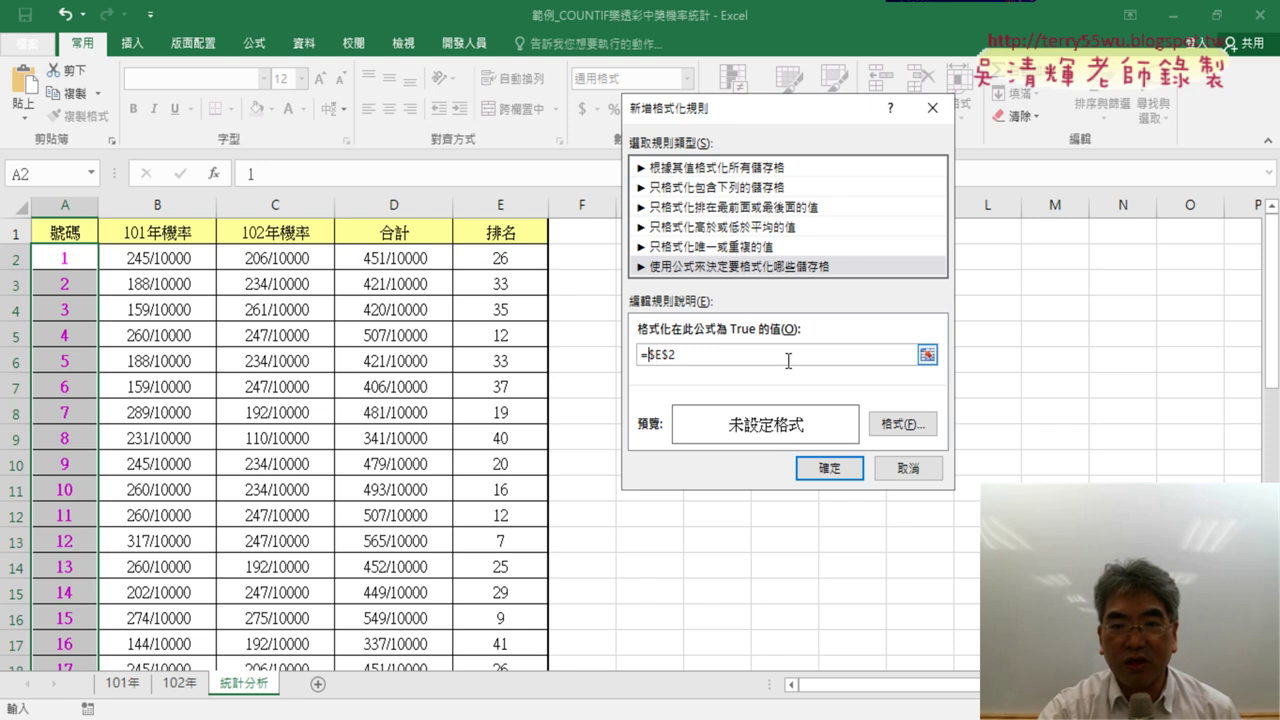
{"action": "key", "text": "F4"}
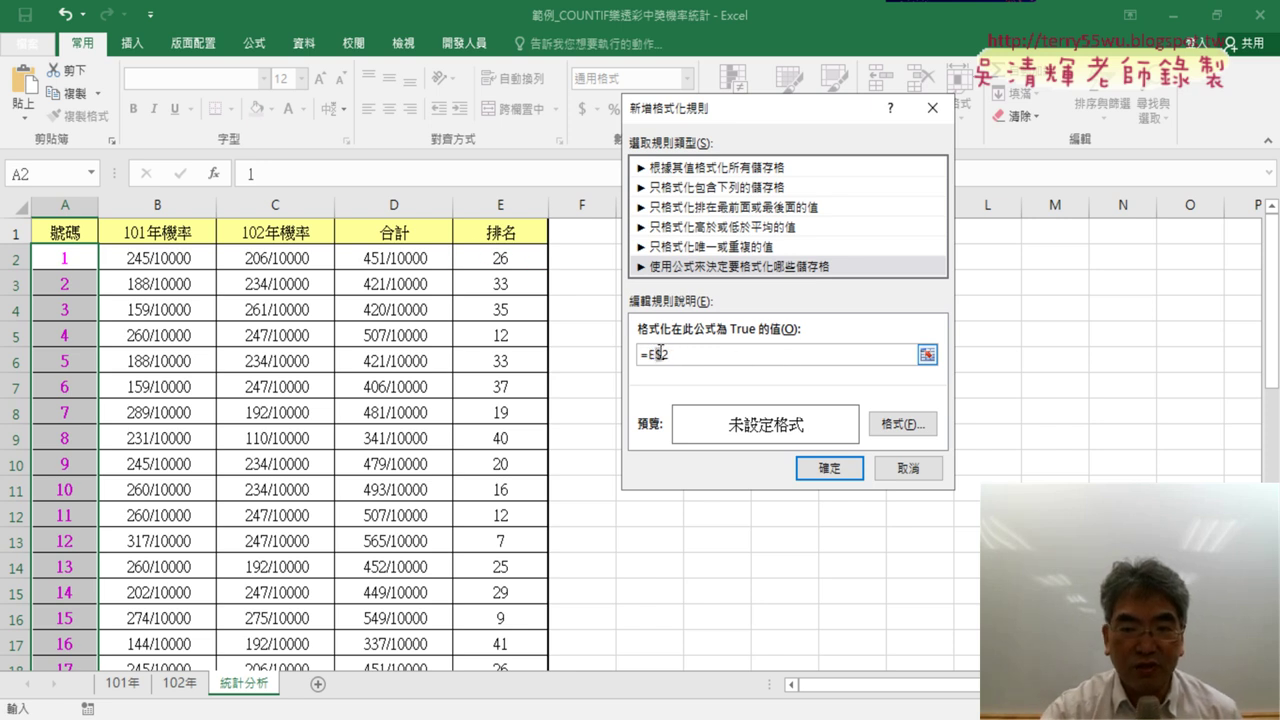
{"action": "left_click", "coordinate": [660, 353]}
{"action": "key", "text": "BackSpace"}
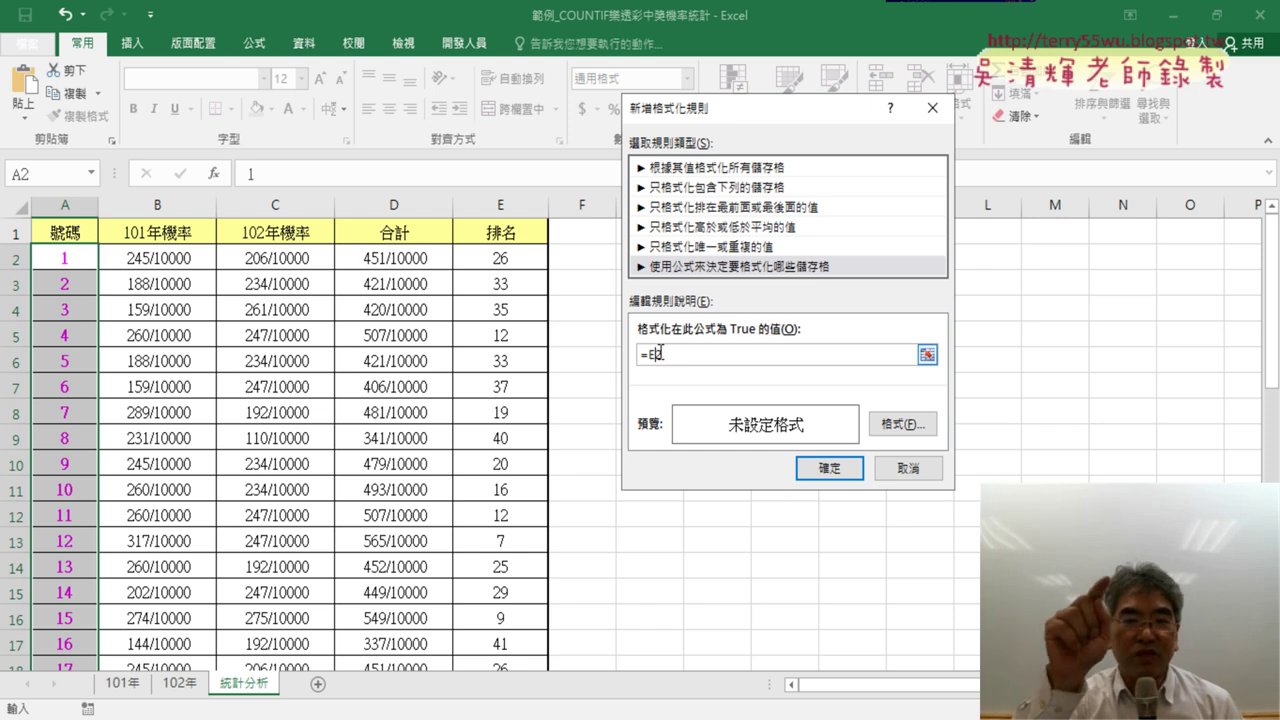
{"action": "type", "text": "2"}
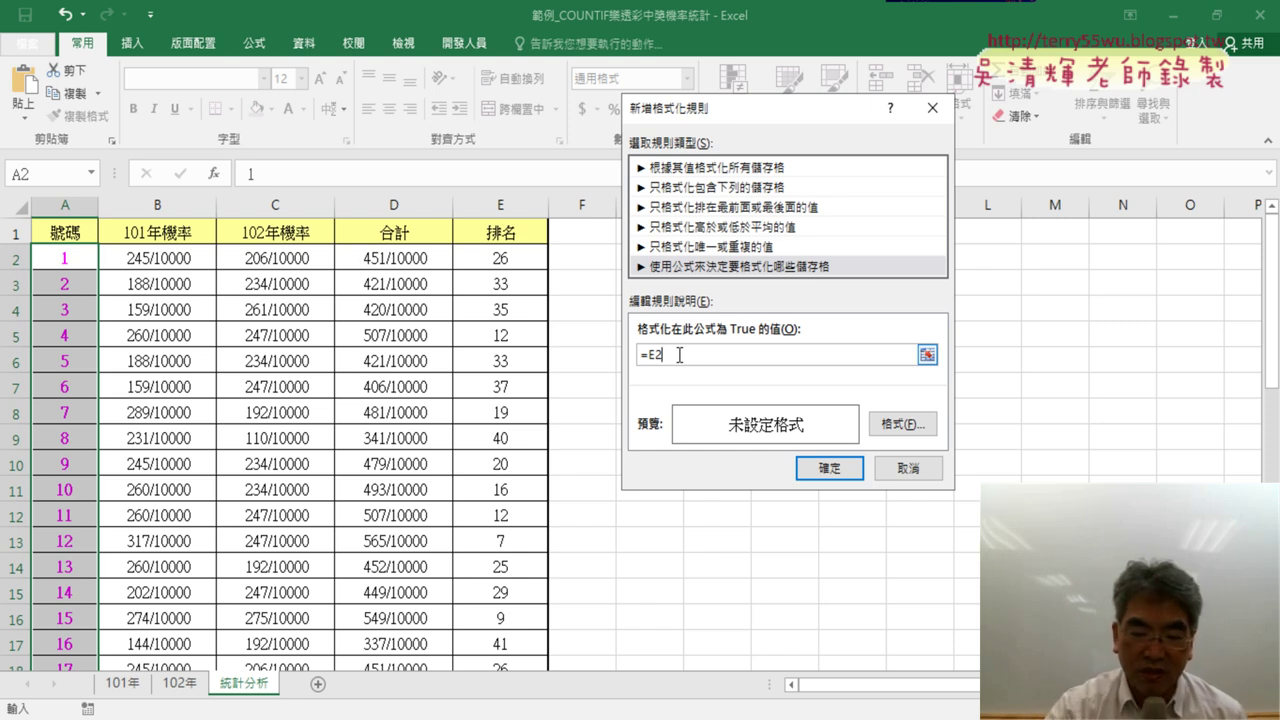
Step: Complete the rule formula as =E2<=7 and bring up the Format Cells dialog
{"action": "type", "text": "<="}
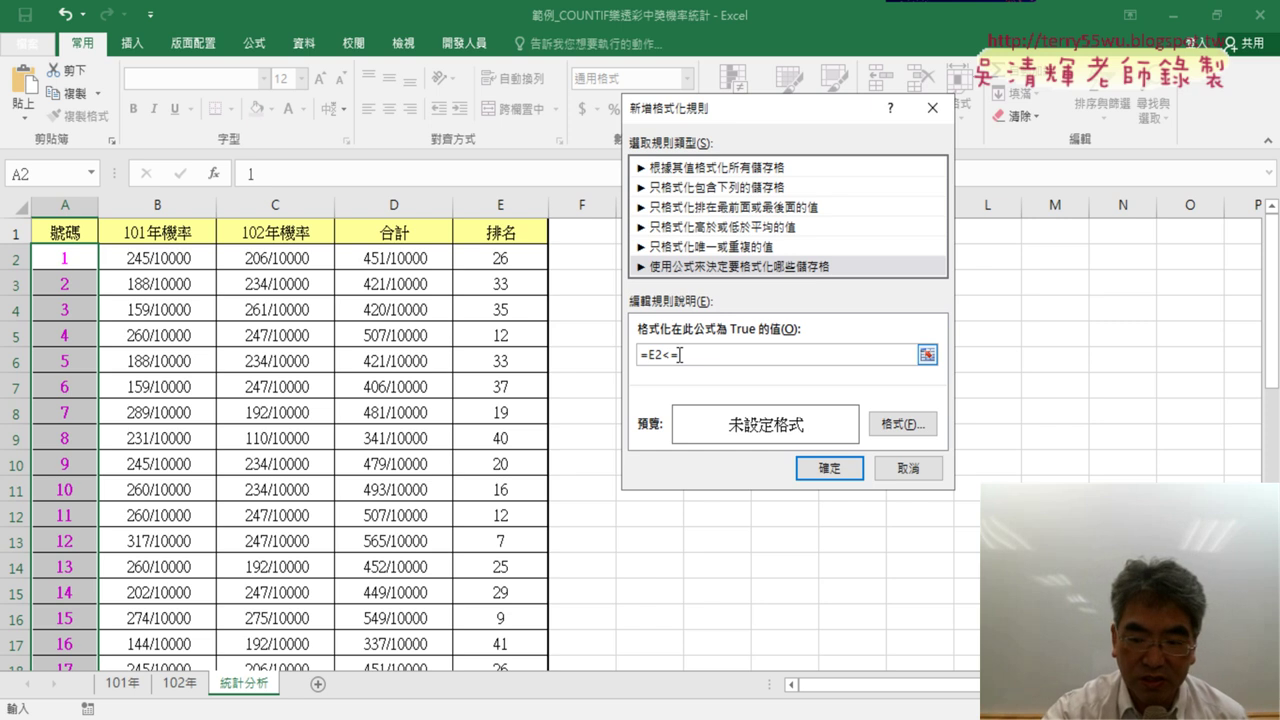
{"action": "type", "text": "7"}
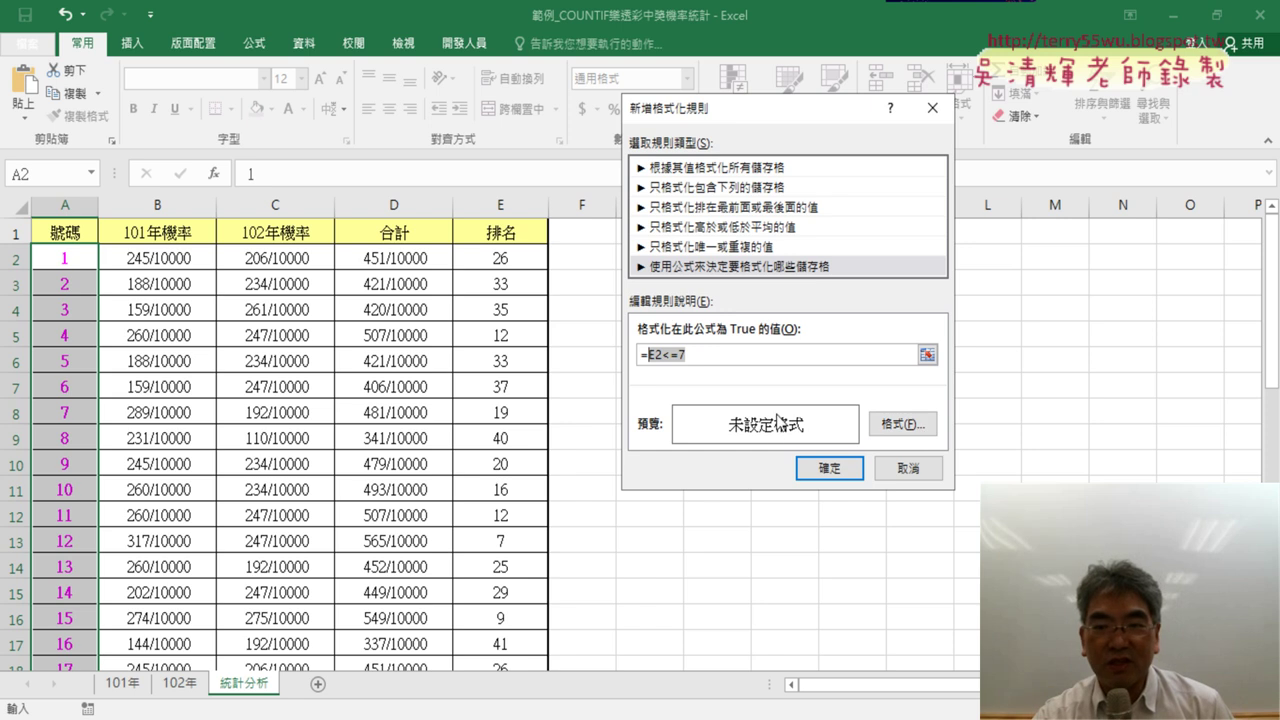
{"action": "left_click", "coordinate": [918, 428]}
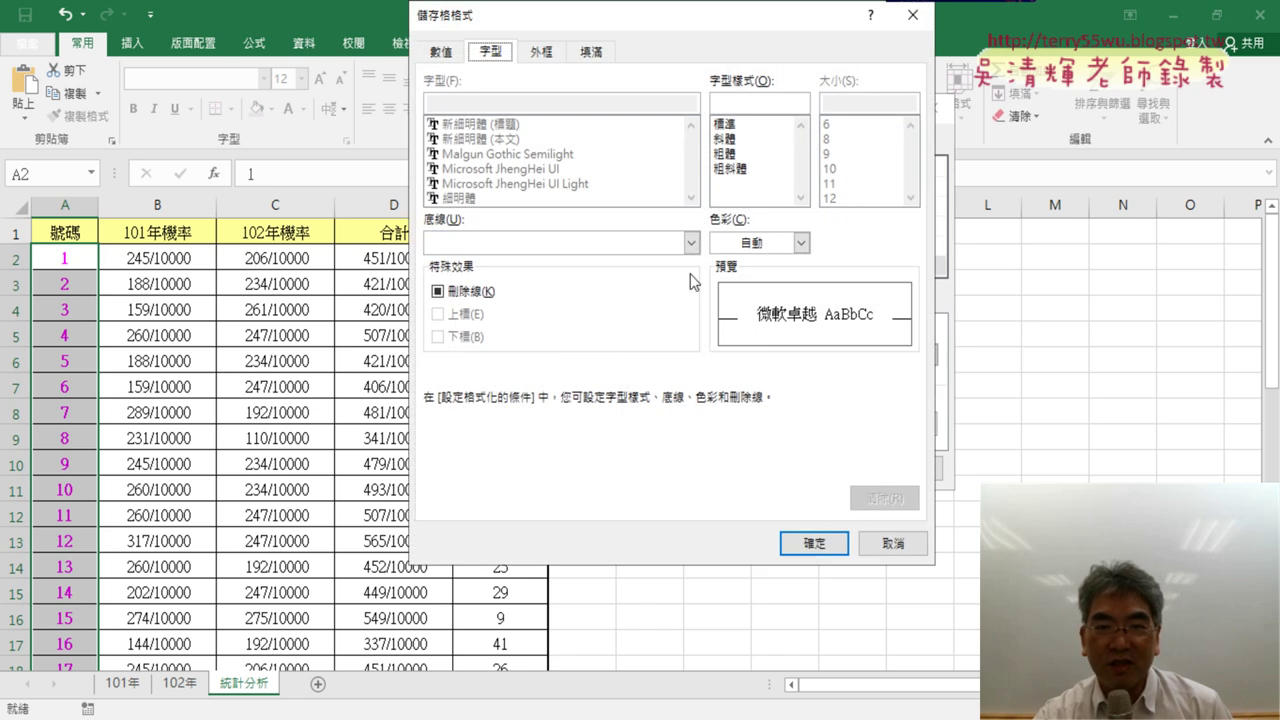
Step: Give the rule a yellow fill and apply it to column A
{"action": "left_click", "coordinate": [587, 55]}
{"action": "left_click", "coordinate": [489, 253]}
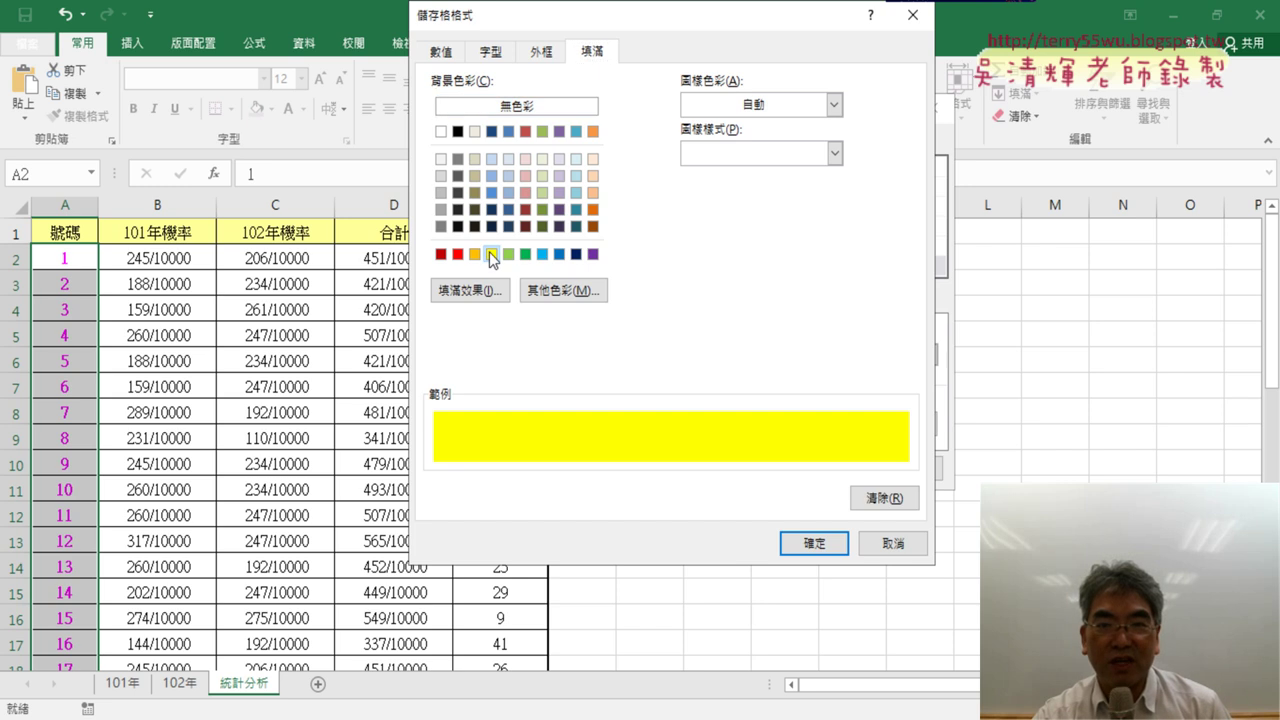
{"action": "left_click", "coordinate": [833, 552]}
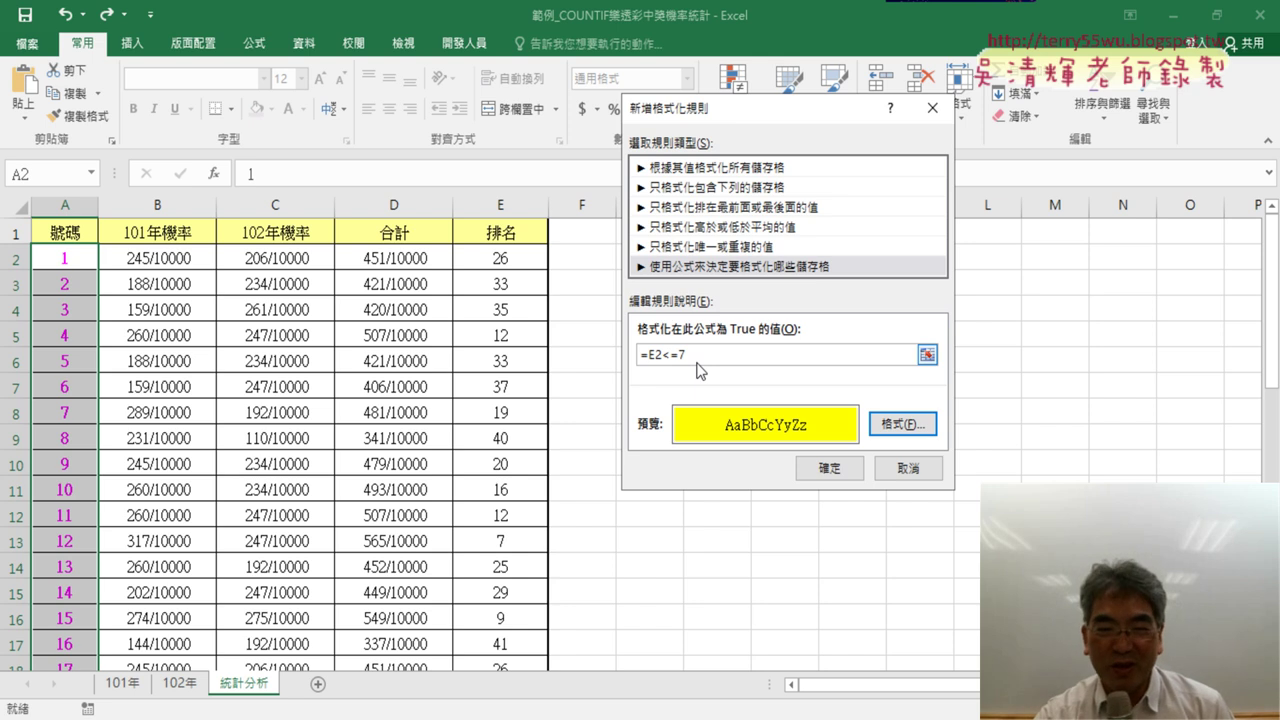
{"action": "left_click", "coordinate": [829, 468]}
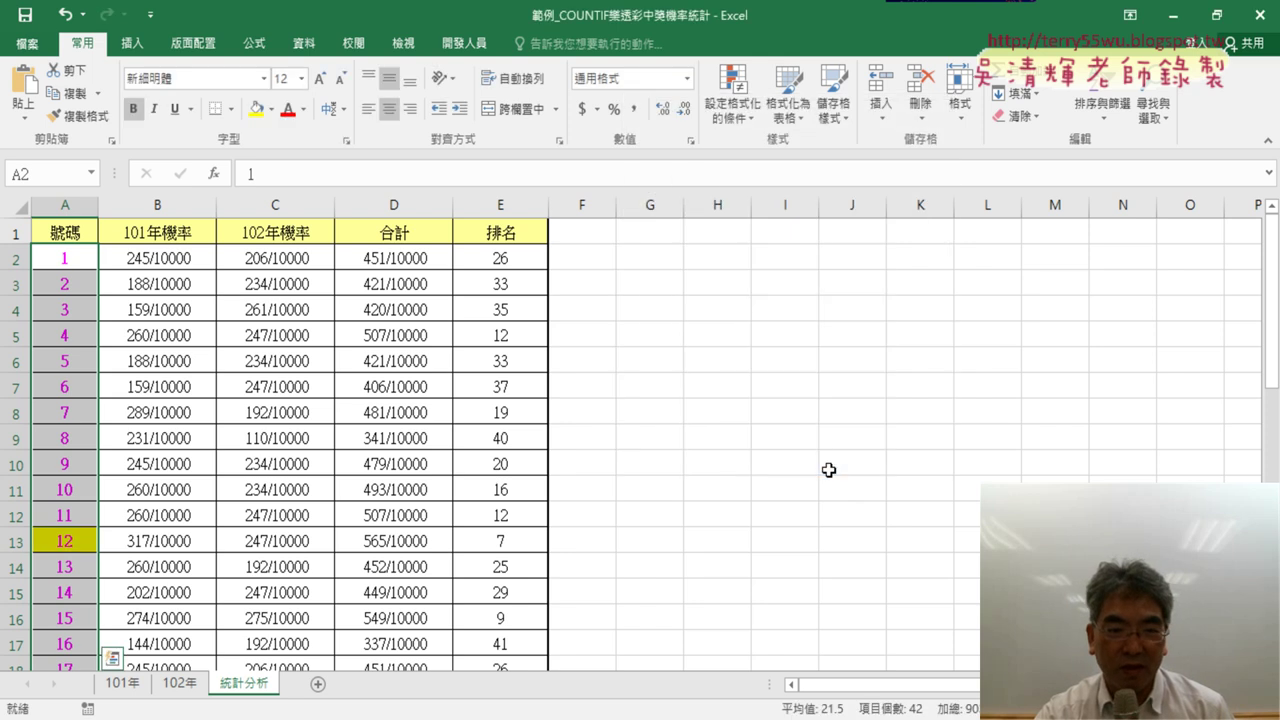
{"action": "scroll", "coordinate": [648, 451], "scroll_direction": "down", "scroll_amount": 3}
{"action": "scroll", "coordinate": [648, 451], "scroll_direction": "down", "scroll_amount": 2}
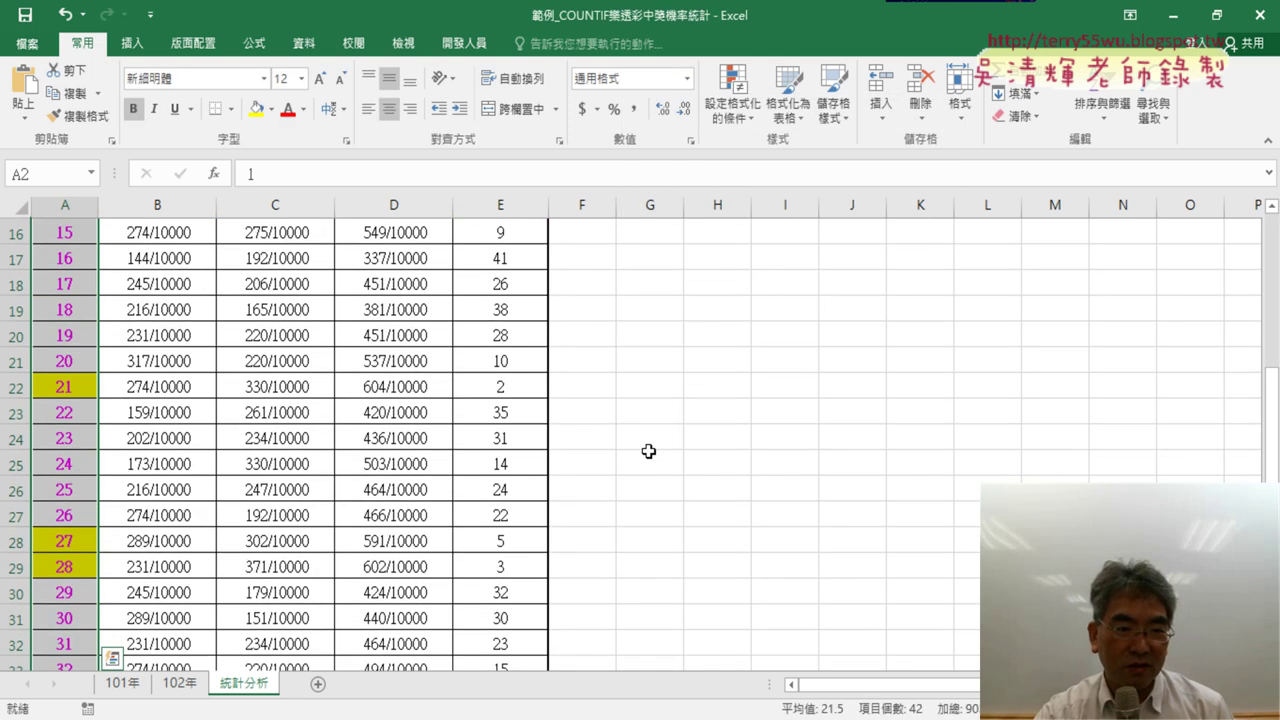
{"action": "scroll", "coordinate": [648, 451], "scroll_direction": "down", "scroll_amount": 2}
{"action": "scroll", "coordinate": [648, 451], "scroll_direction": "down", "scroll_amount": 3}
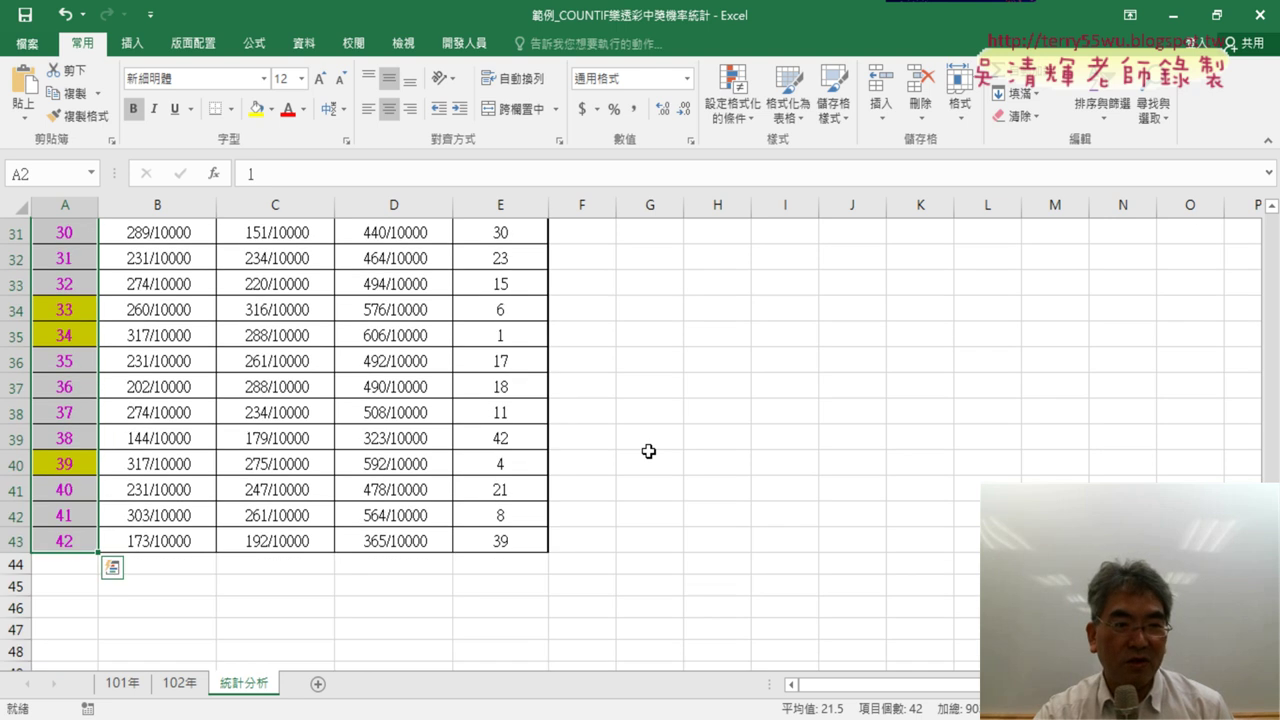
{"action": "scroll", "coordinate": [648, 451], "scroll_direction": "up", "scroll_amount": 3}
{"action": "scroll", "coordinate": [648, 451], "scroll_direction": "up", "scroll_amount": 4}
{"action": "scroll", "coordinate": [648, 451], "scroll_direction": "up", "scroll_amount": 3}
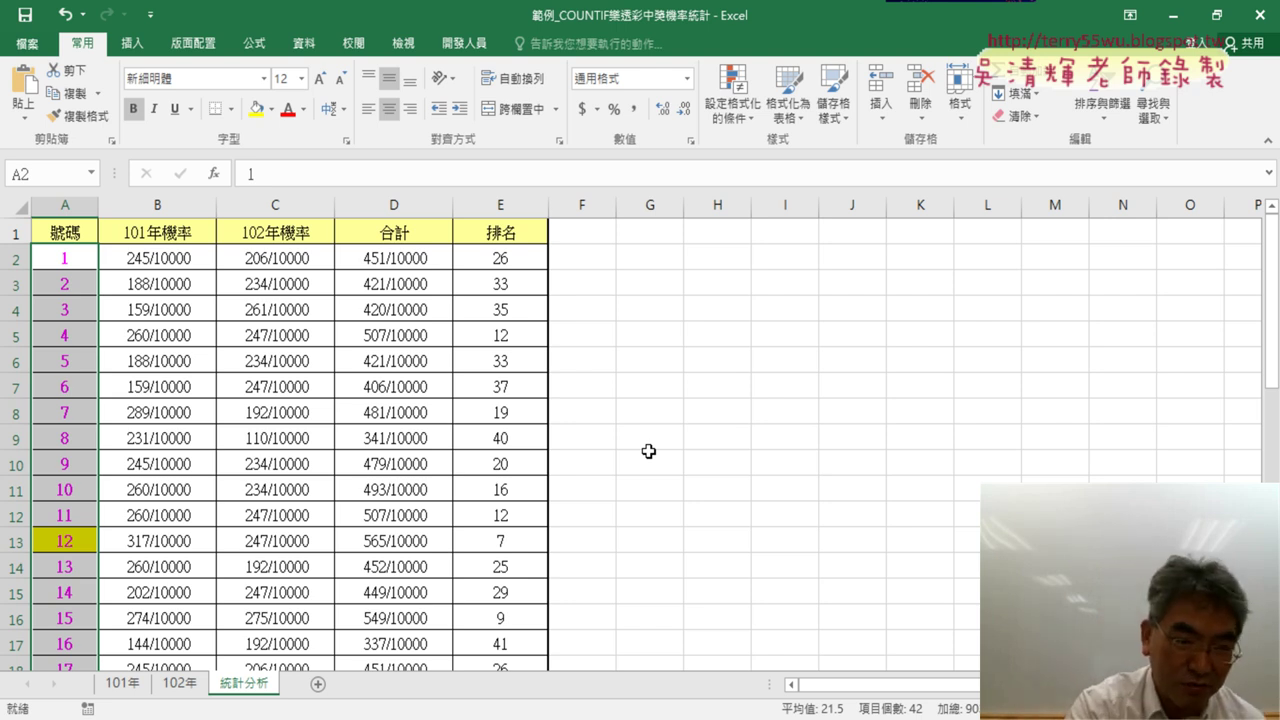
Step: Remove the =E2<=7 yellow rule via Manage Rules and confirm the deletion
{"action": "key", "text": "ctrl+q"}
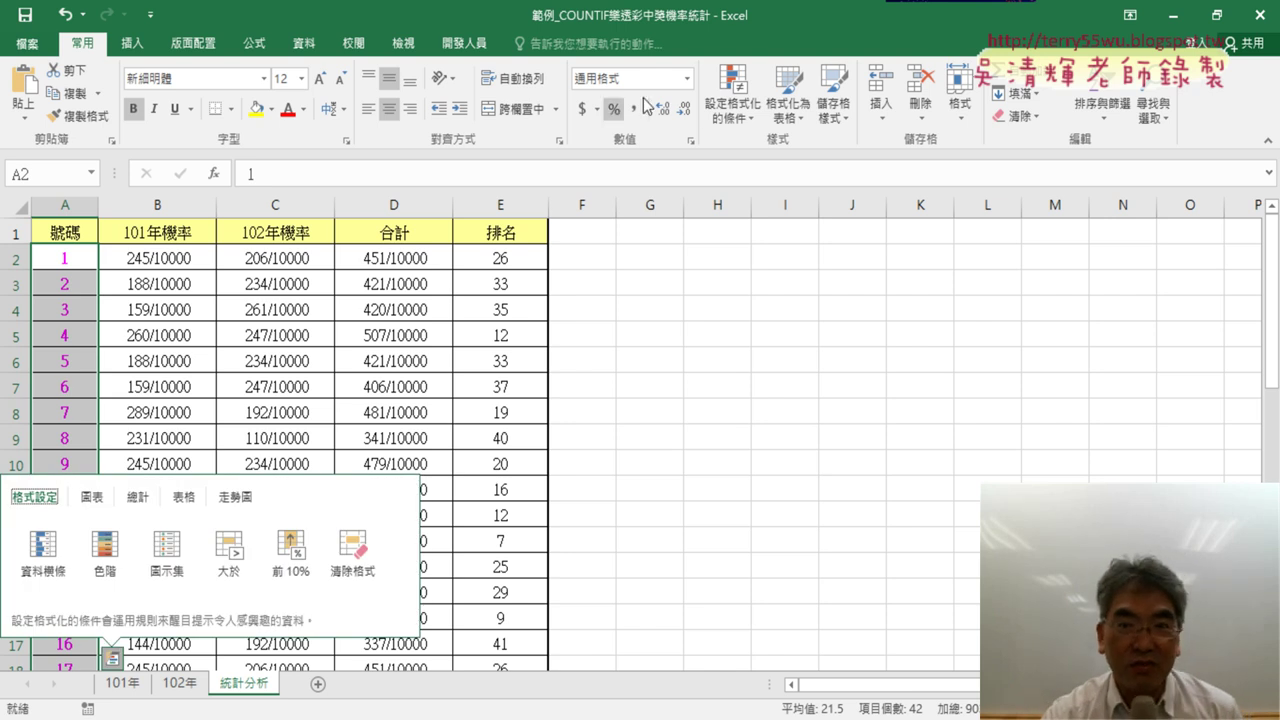
{"action": "left_click", "coordinate": [745, 118]}
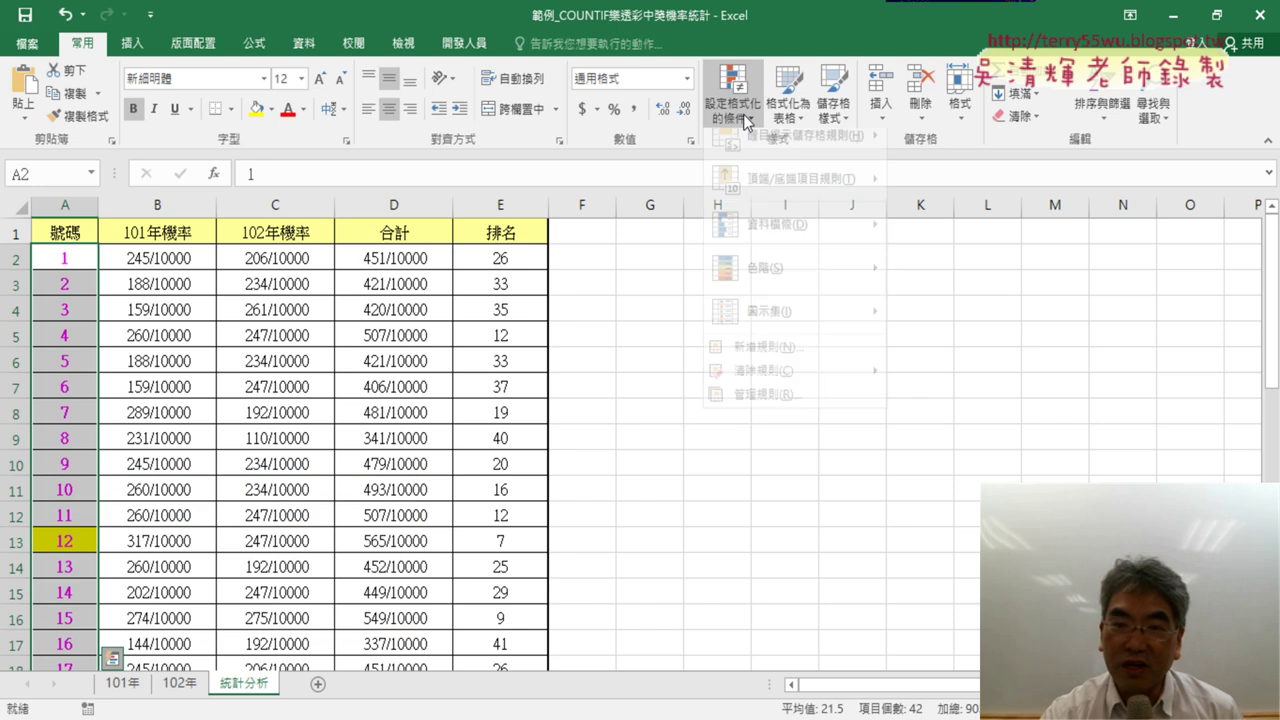
{"action": "mouse_move", "coordinate": [778, 391]}
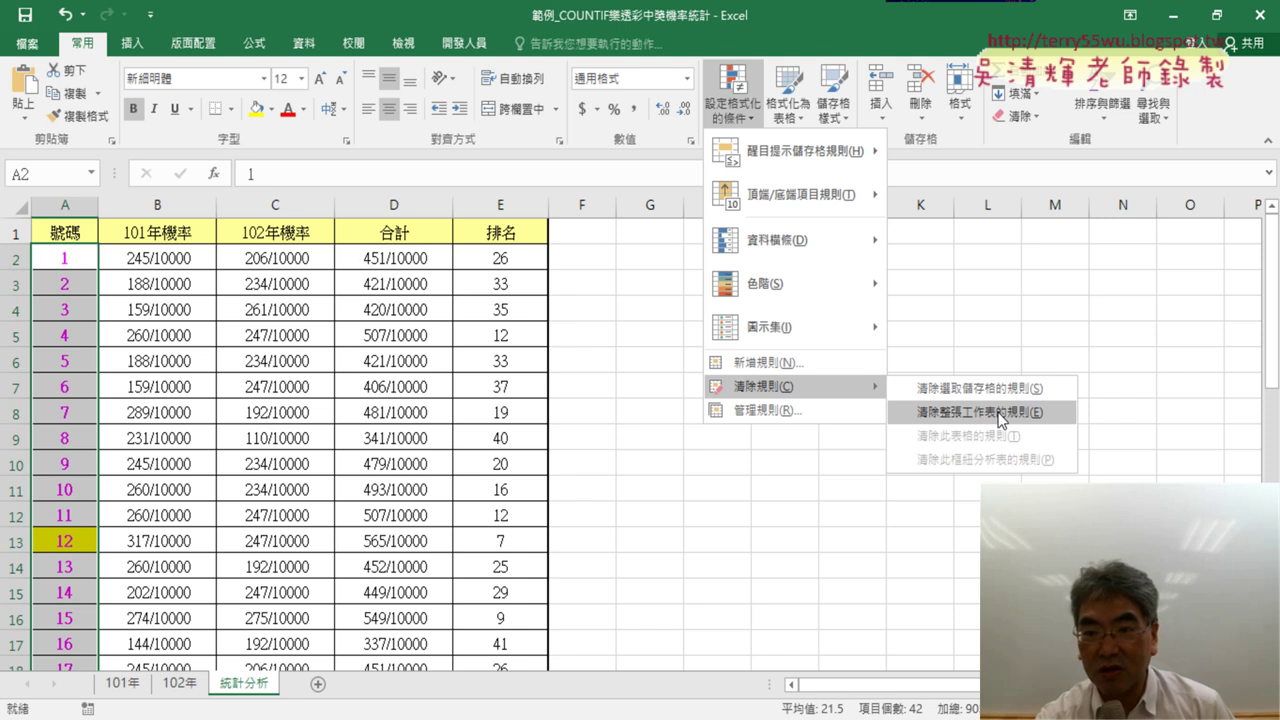
{"action": "left_click", "coordinate": [826, 410]}
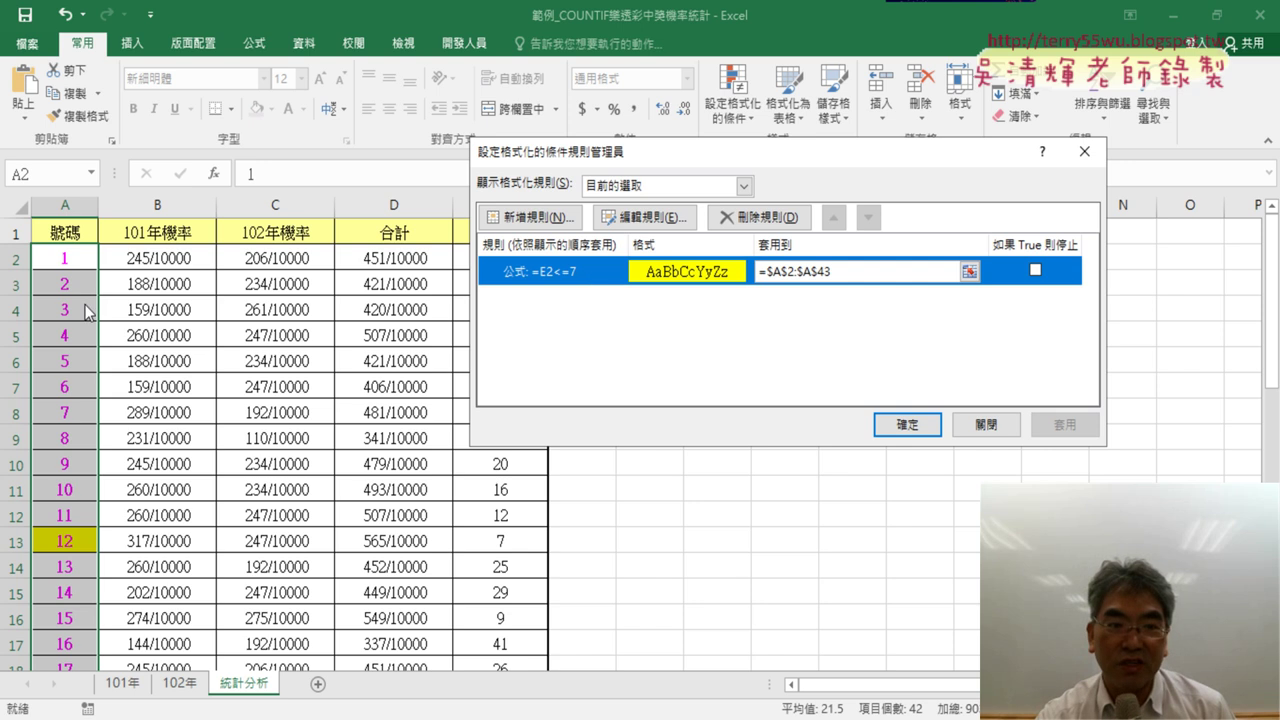
{"action": "left_click", "coordinate": [752, 219]}
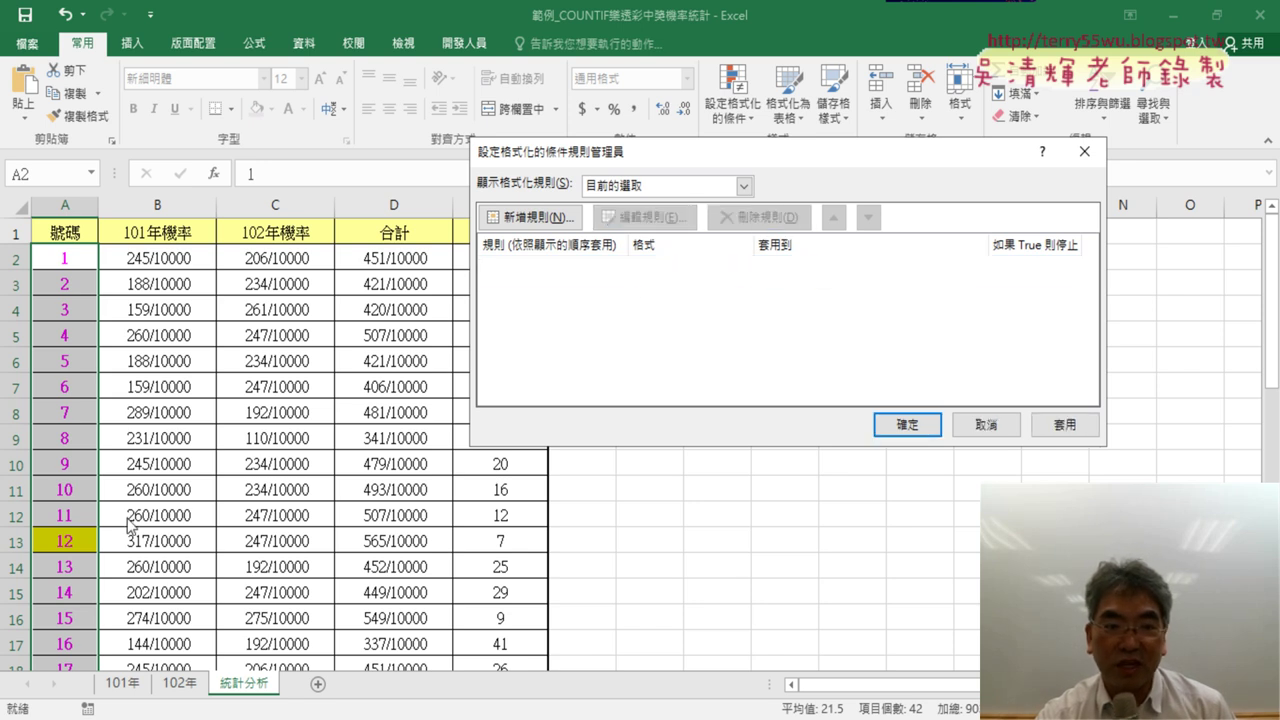
{"action": "left_click", "coordinate": [905, 424]}
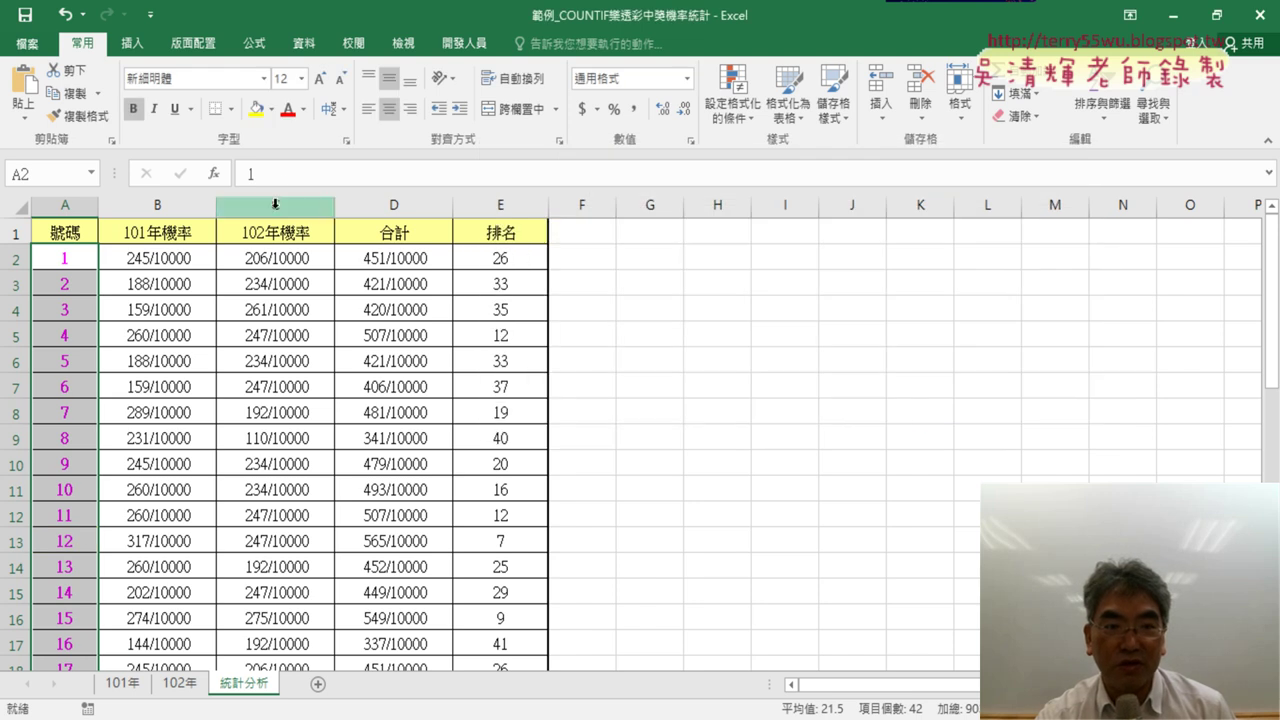
{"action": "left_click", "coordinate": [270, 110]}
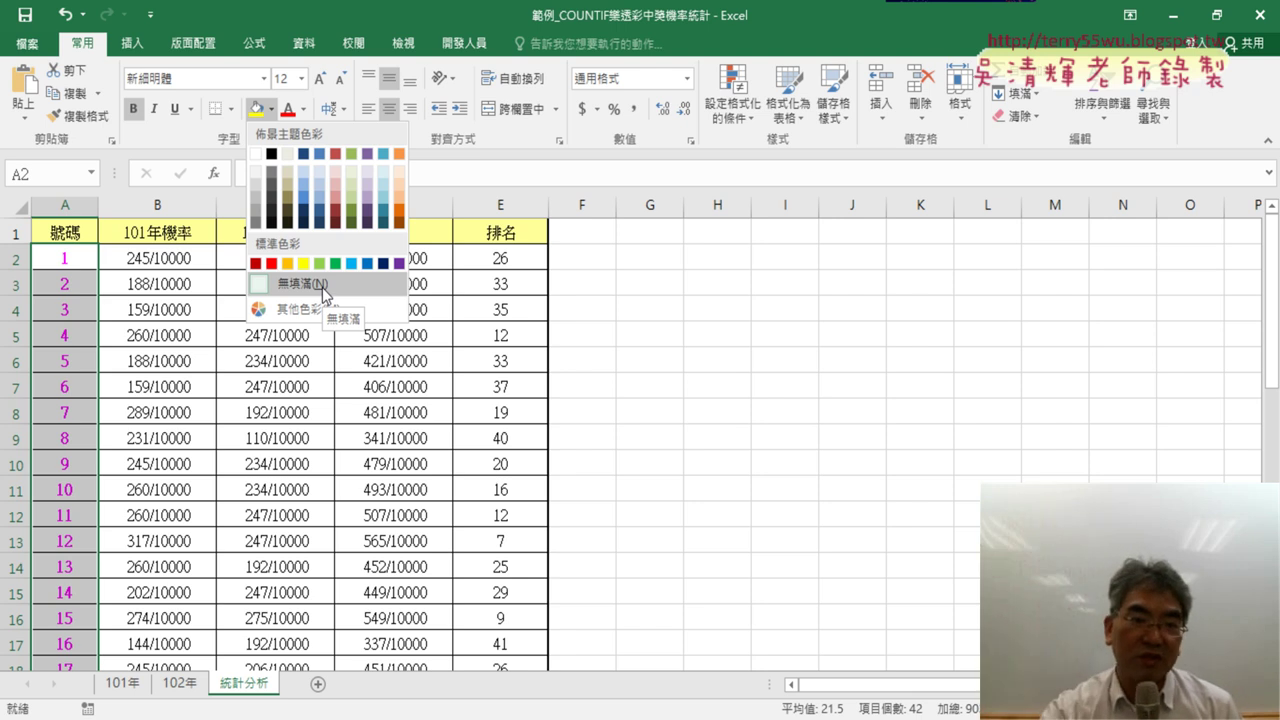
{"action": "left_click", "coordinate": [966, 472]}
{"action": "left_click", "coordinate": [170, 316]}
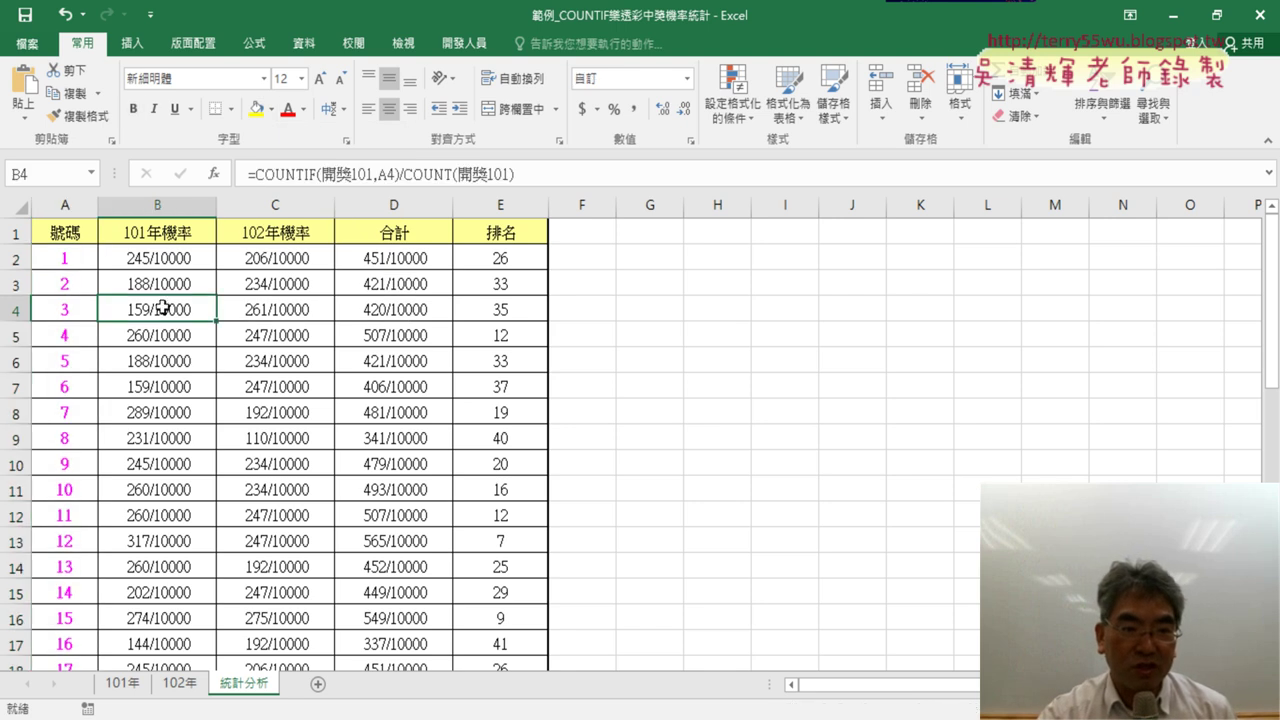
{"action": "left_click", "coordinate": [63, 261]}
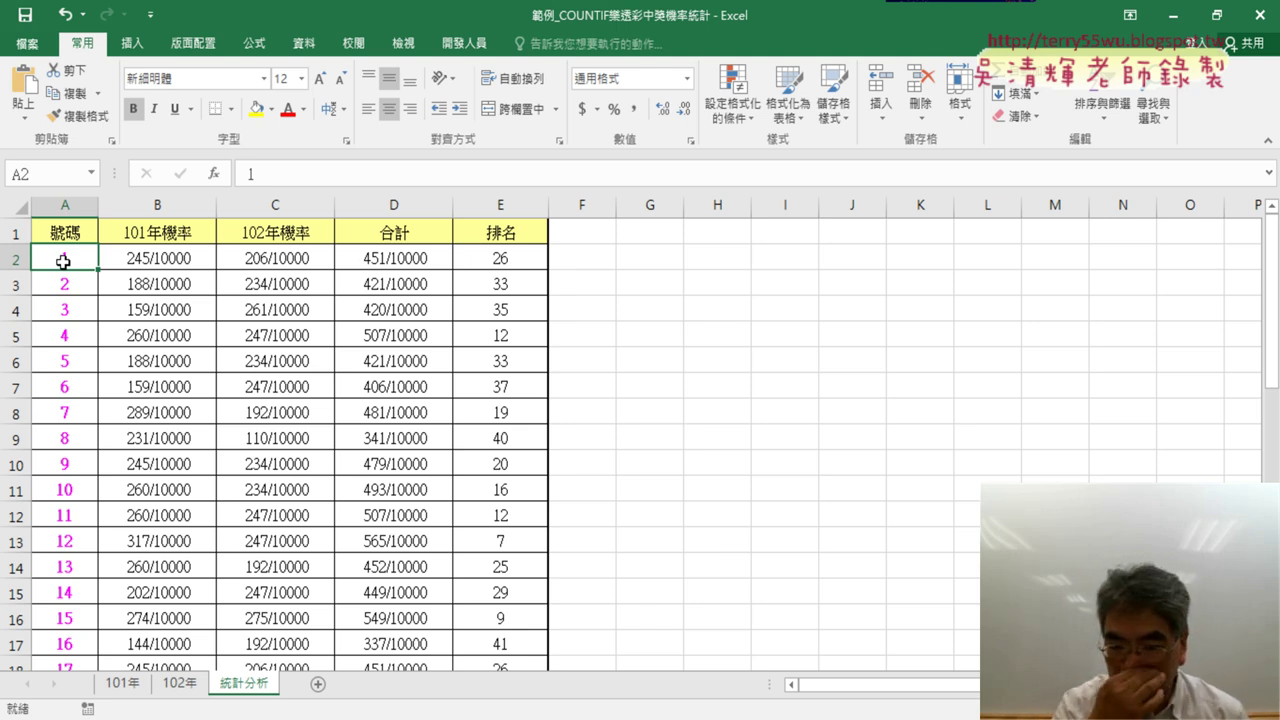
Step: Select A2:A43 and start a new formula-based conditional formatting rule
{"action": "left_click_drag", "start_coordinate": [63, 261], "coordinate": [63, 261]}
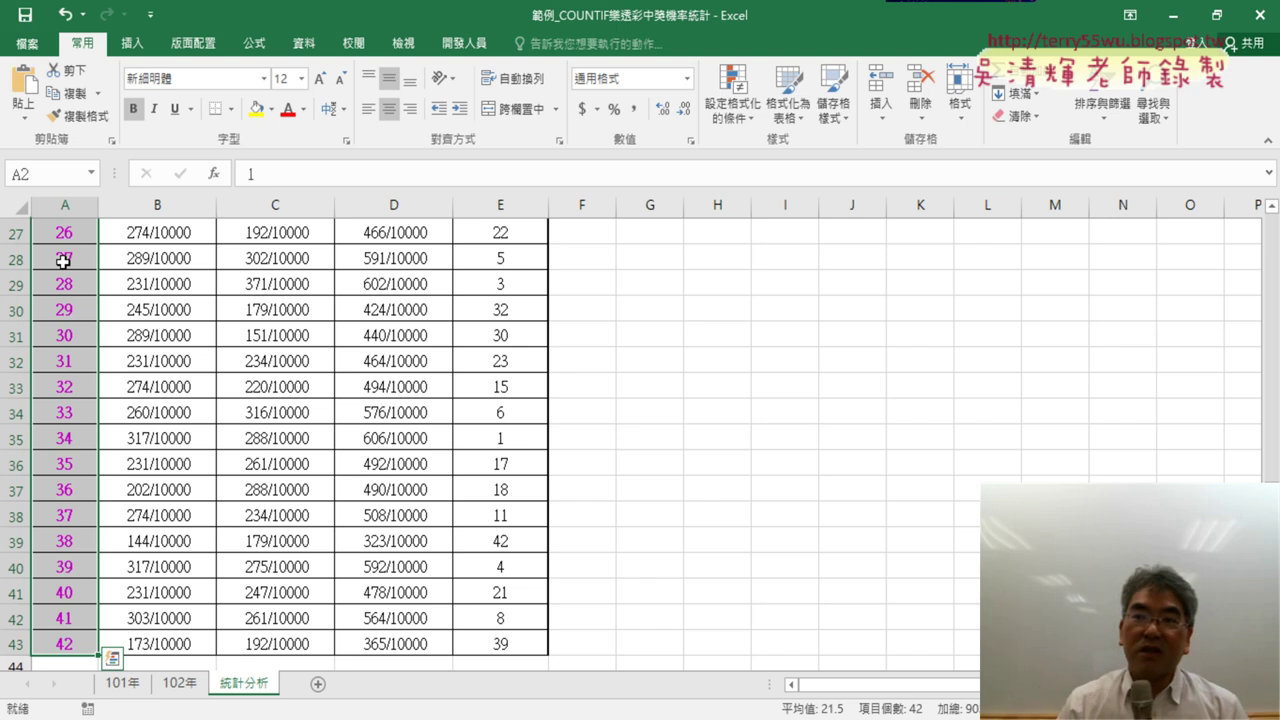
{"action": "scroll", "coordinate": [623, 366], "scroll_direction": "up", "scroll_amount": 6}
{"action": "scroll", "coordinate": [620, 350], "scroll_direction": "up", "scroll_amount": 3}
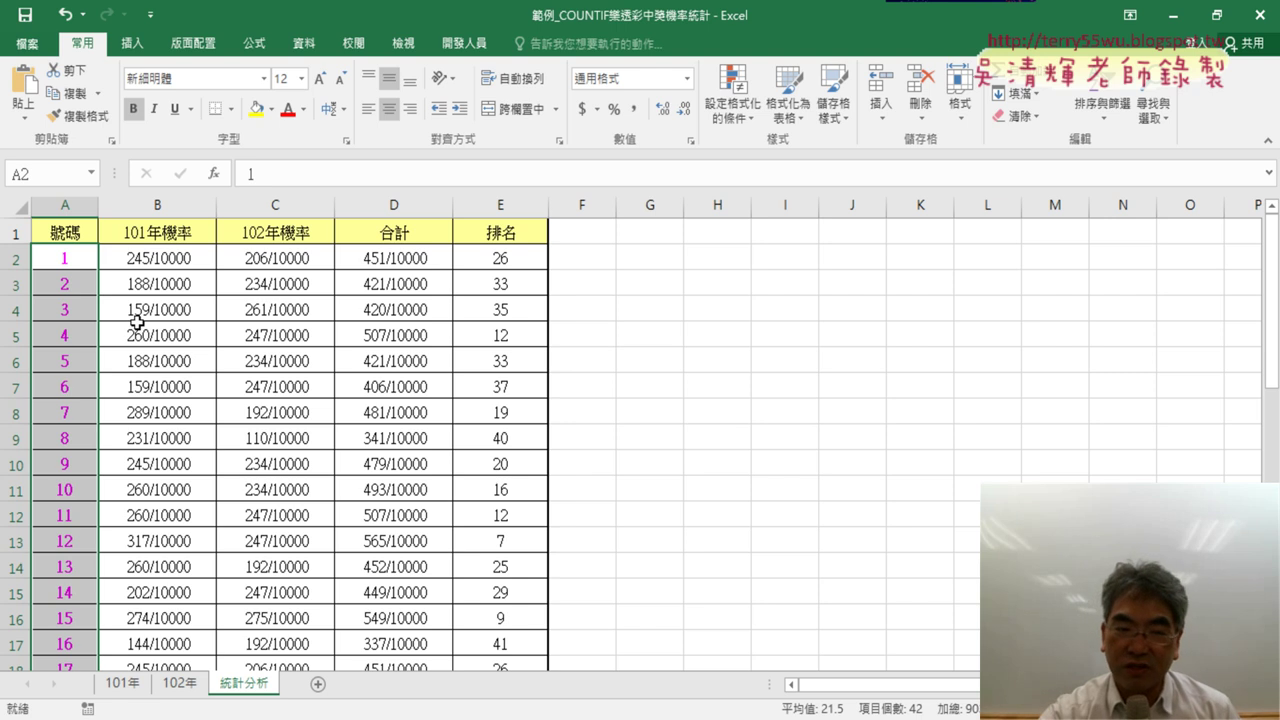
{"action": "left_click", "coordinate": [731, 112]}
{"action": "left_click", "coordinate": [810, 364]}
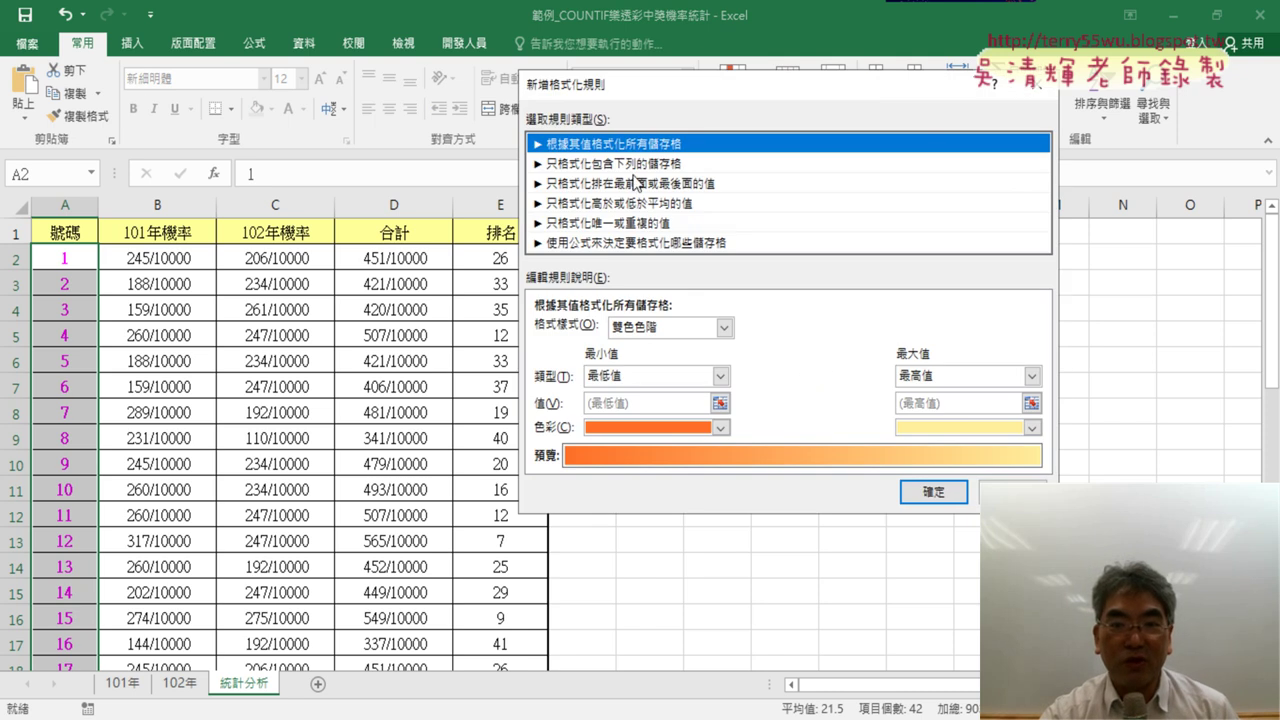
{"action": "left_click", "coordinate": [654, 243]}
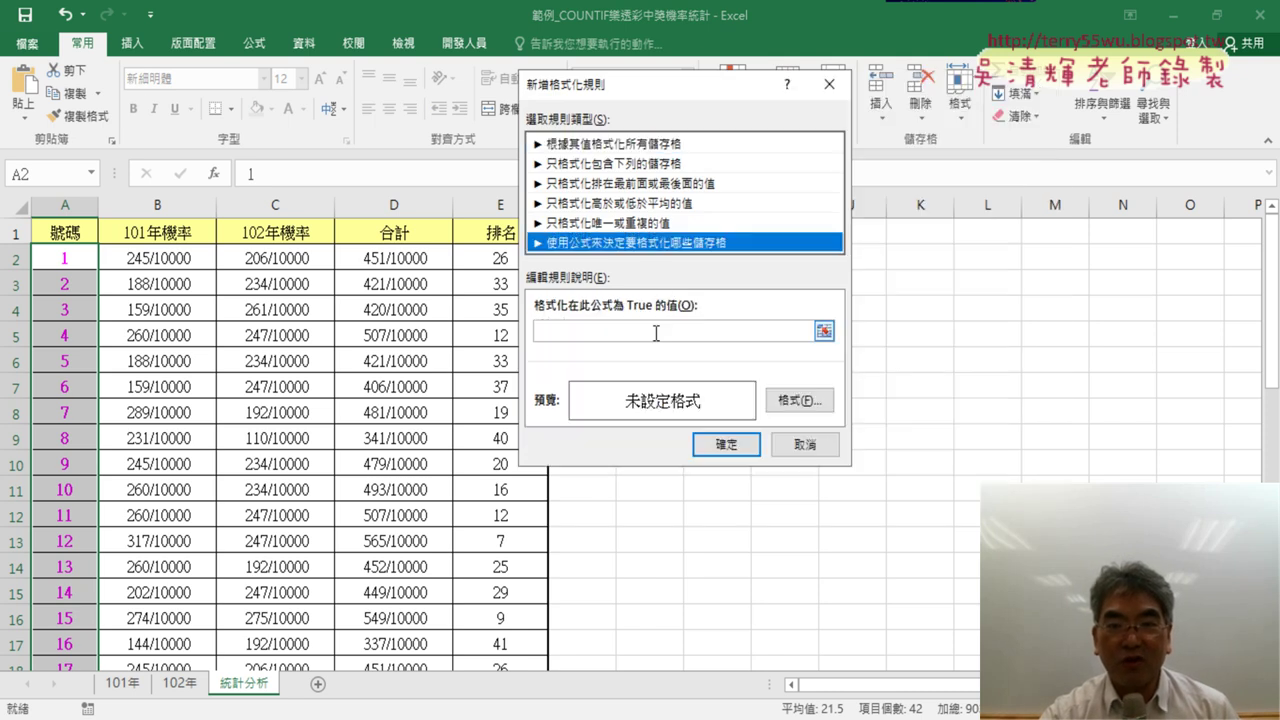
{"action": "left_click_drag", "start_coordinate": [716, 98], "coordinate": [882, 106]}
{"action": "type", "text": "="}
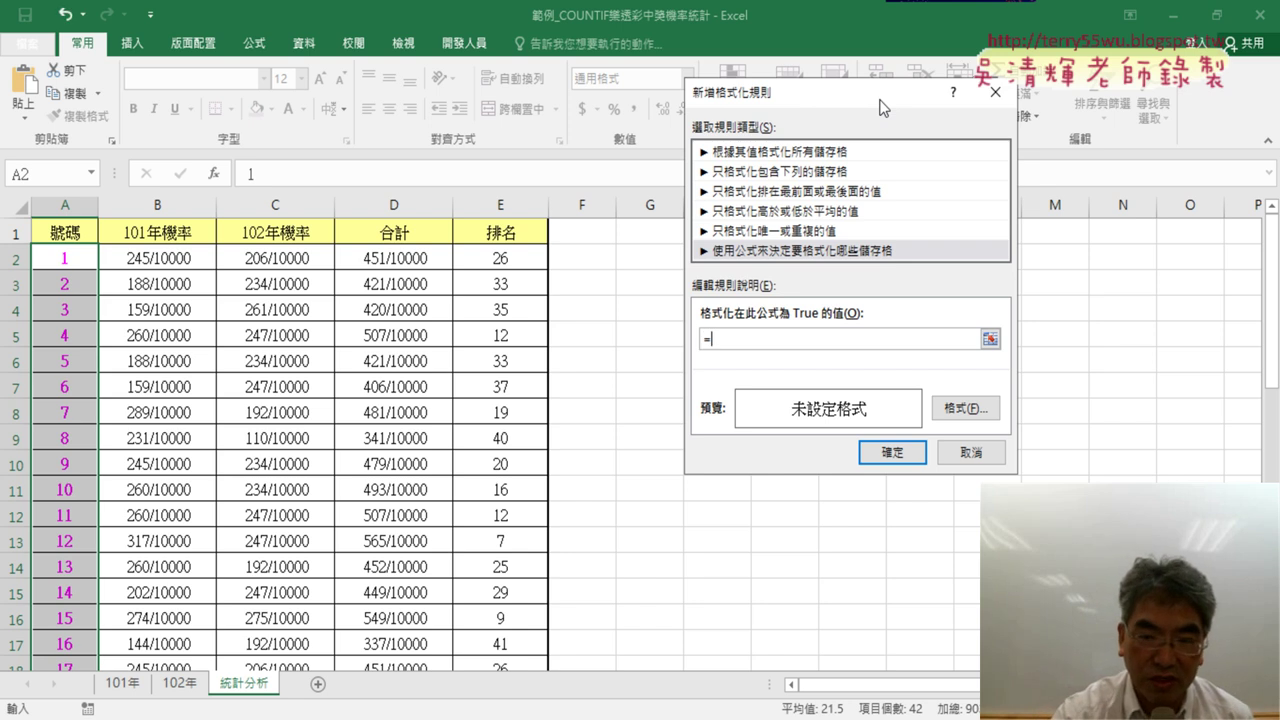
Step: Enter the condition E2<=7 and bring up the format settings
{"action": "type", "text": "E"}
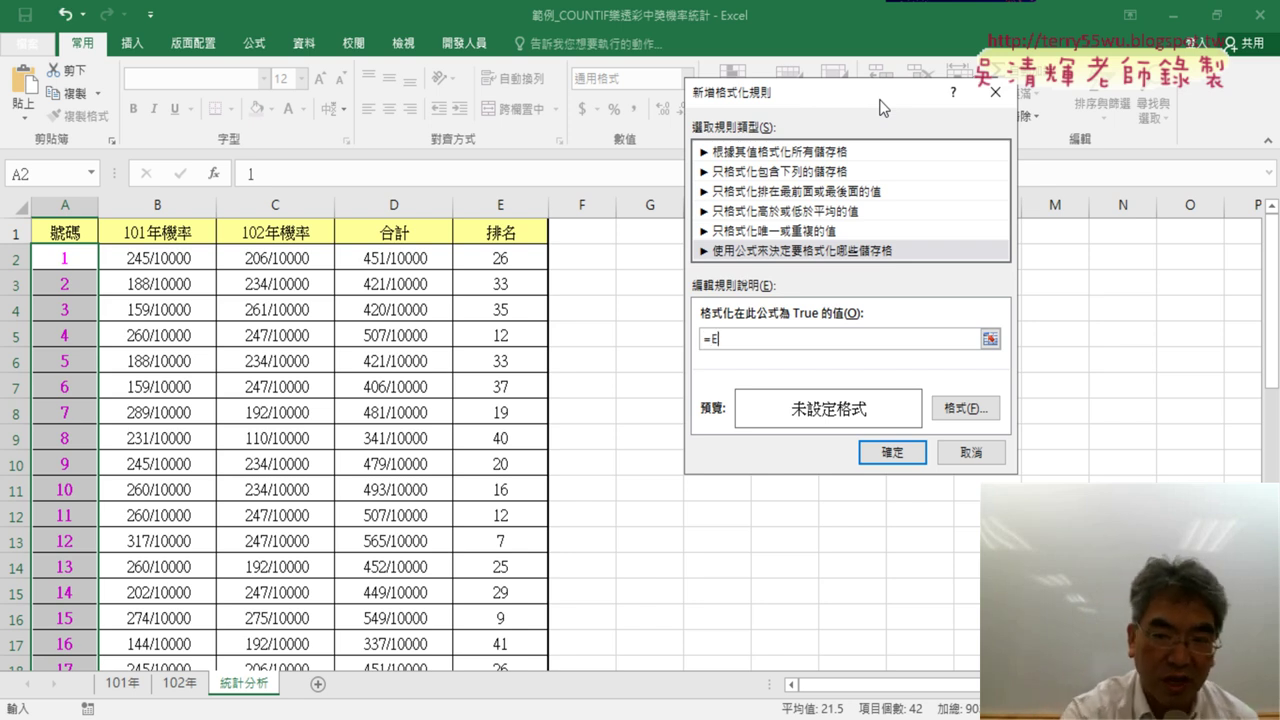
{"action": "type", "text": "2<"}
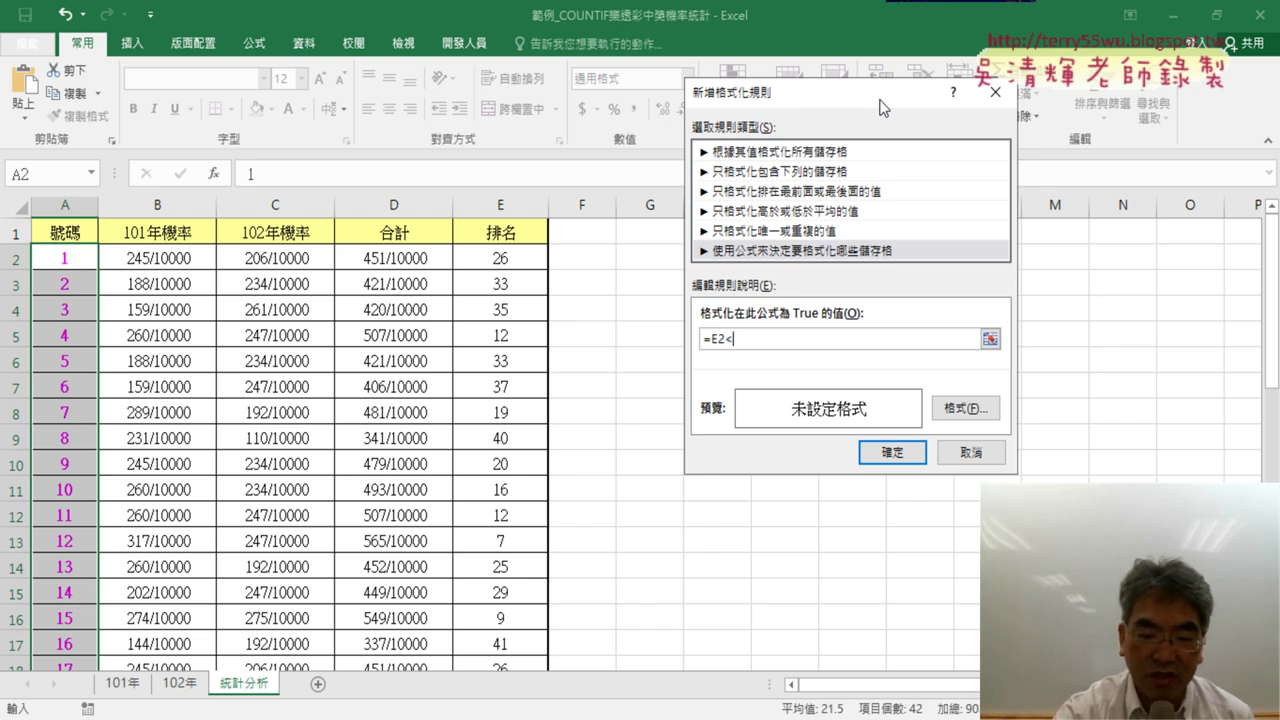
{"action": "type", "text": "=7"}
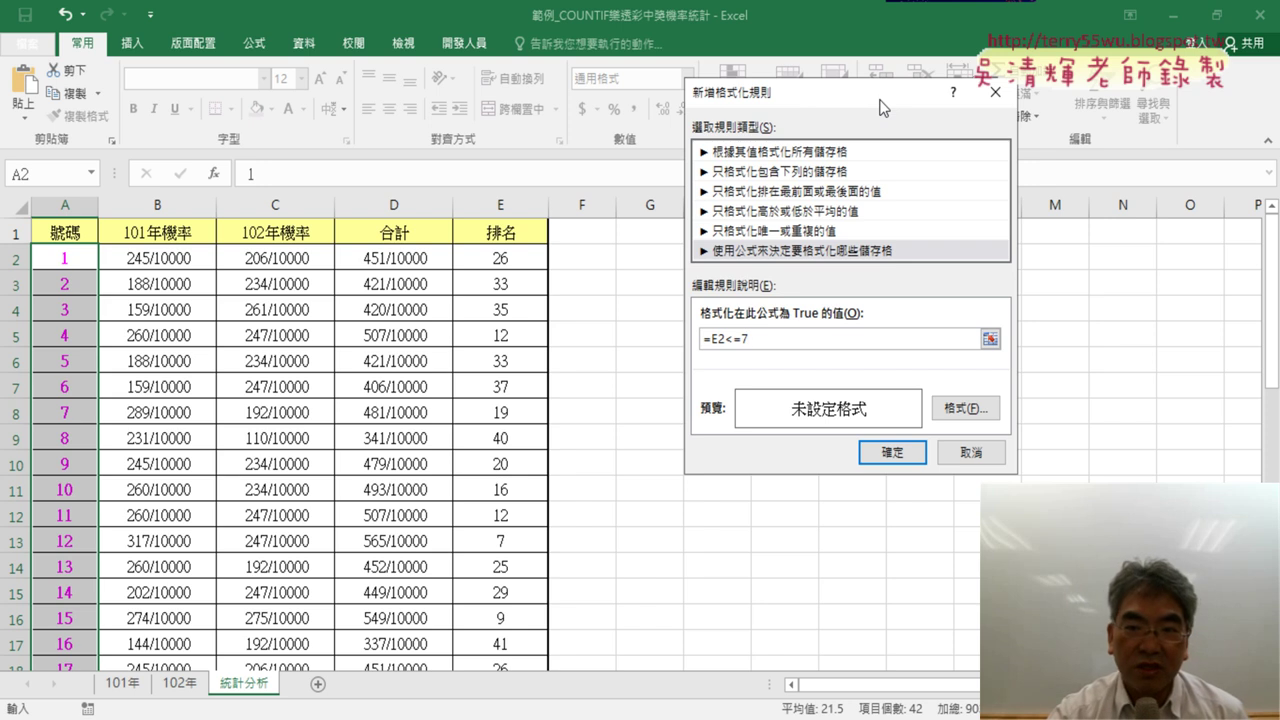
{"action": "left_click_drag", "start_coordinate": [712, 340], "coordinate": [785, 343]}
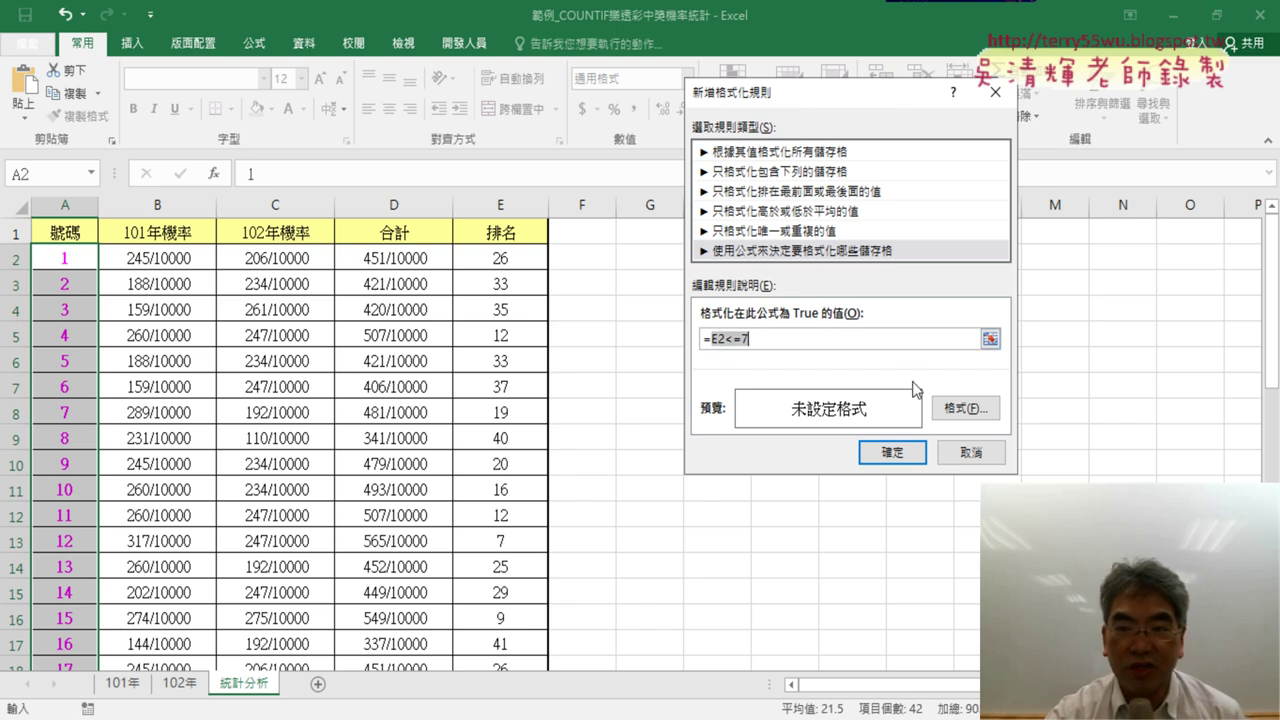
{"action": "left_click", "coordinate": [965, 410]}
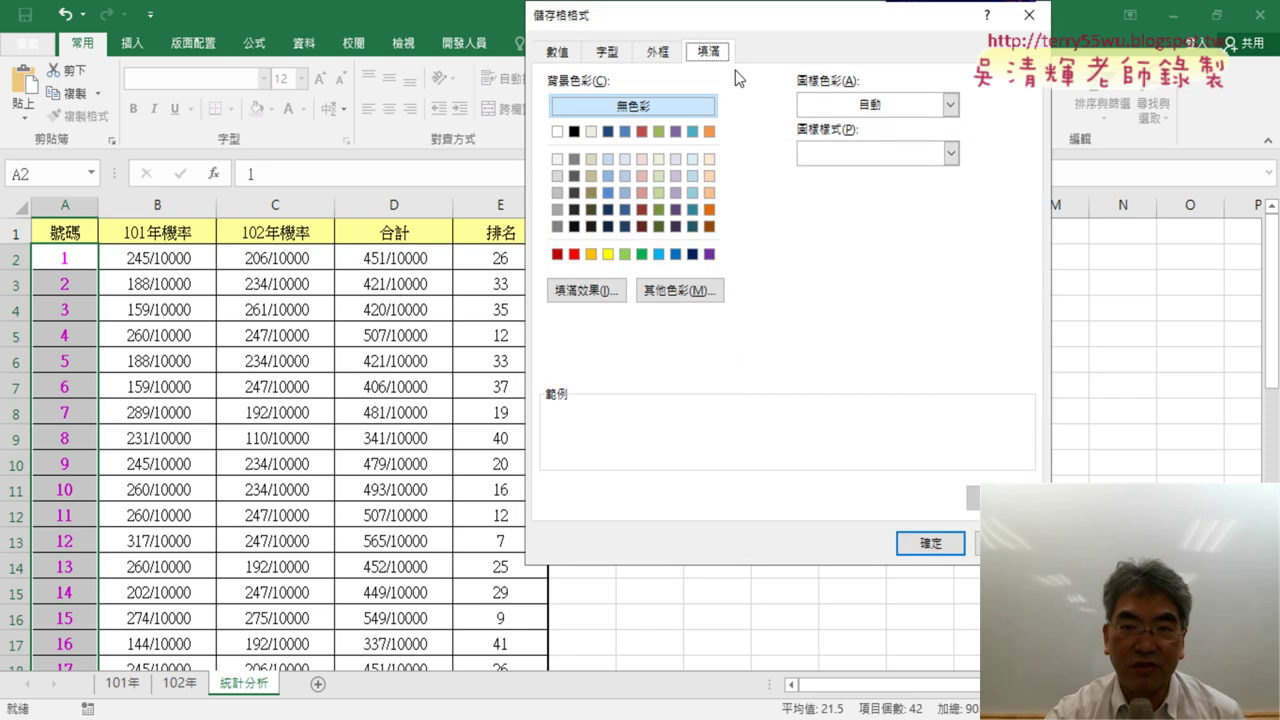
Step: Apply the rule with a yellow fill, highlighting top-7 numbers like 12, 21 and 27
{"action": "left_click", "coordinate": [610, 52]}
{"action": "left_click", "coordinate": [713, 60]}
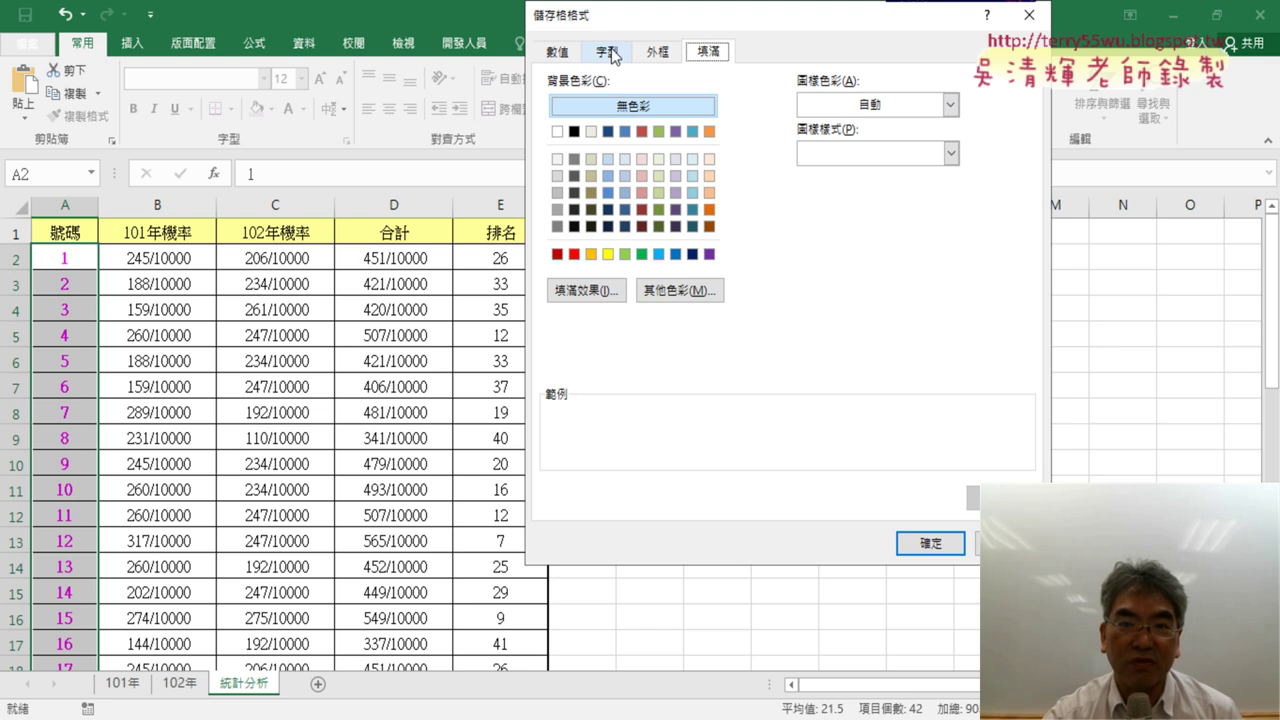
{"action": "left_click", "coordinate": [609, 254]}
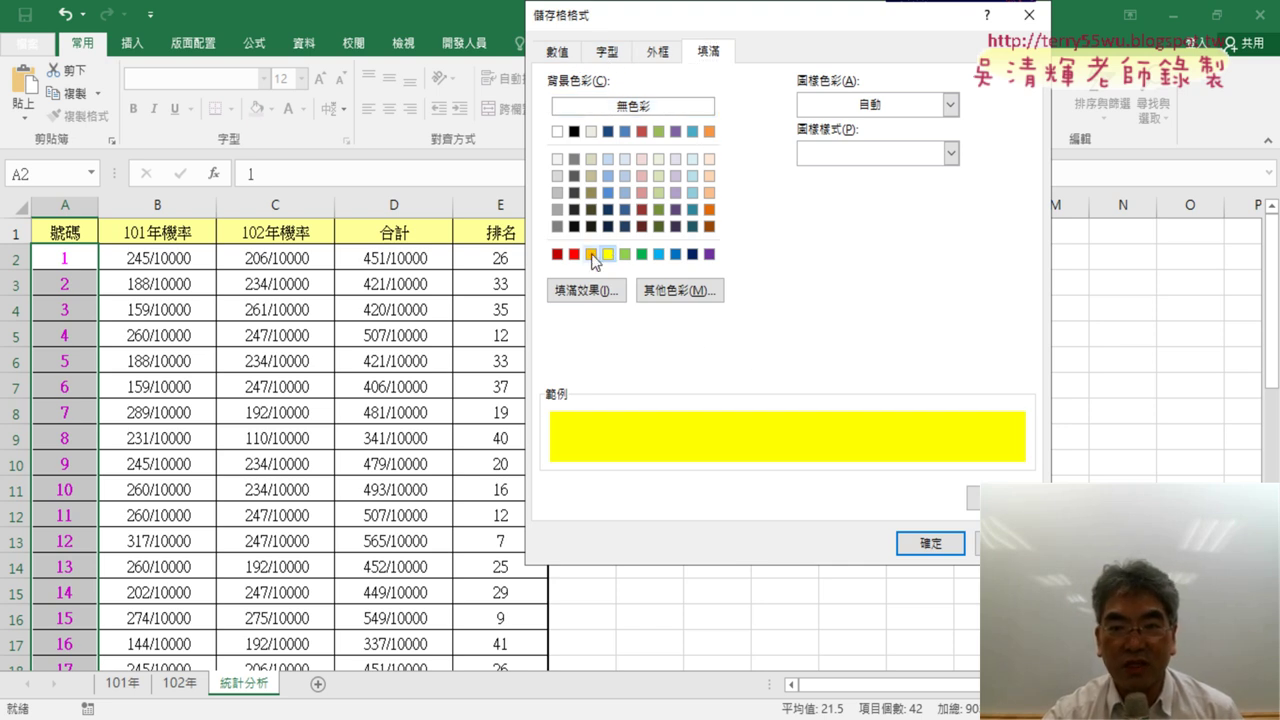
{"action": "left_click", "coordinate": [930, 543]}
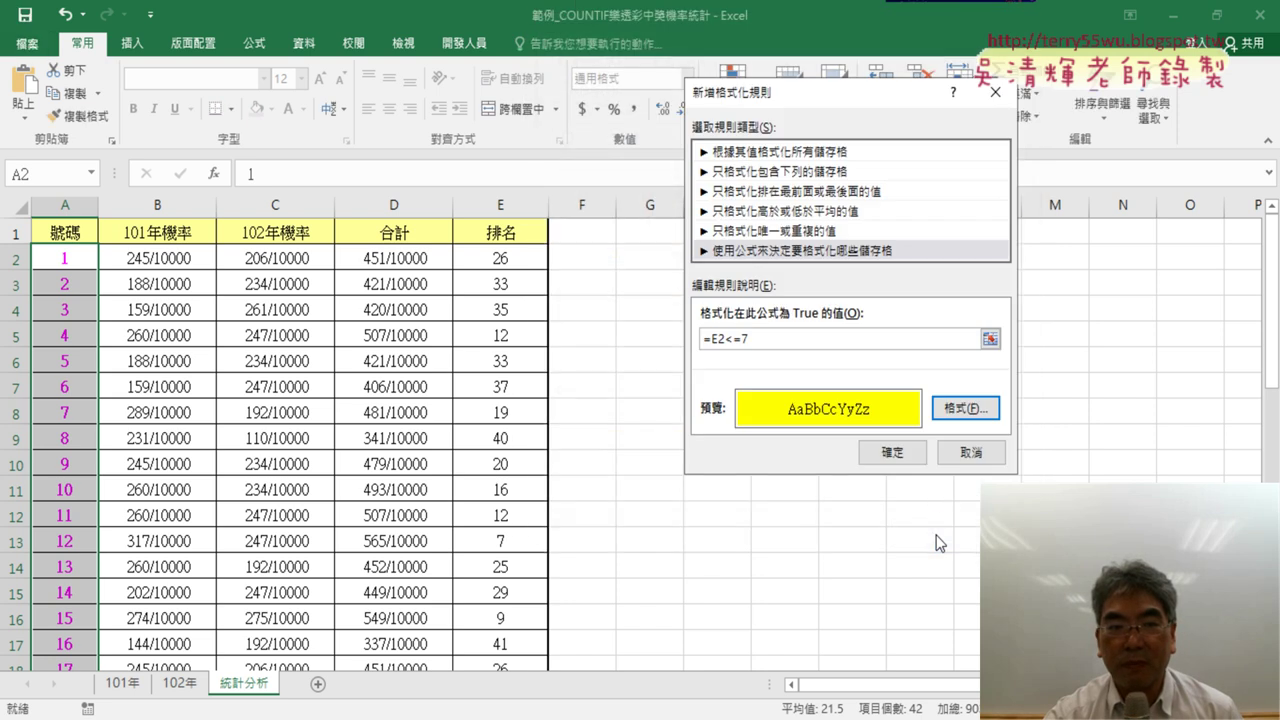
{"action": "left_click", "coordinate": [906, 456]}
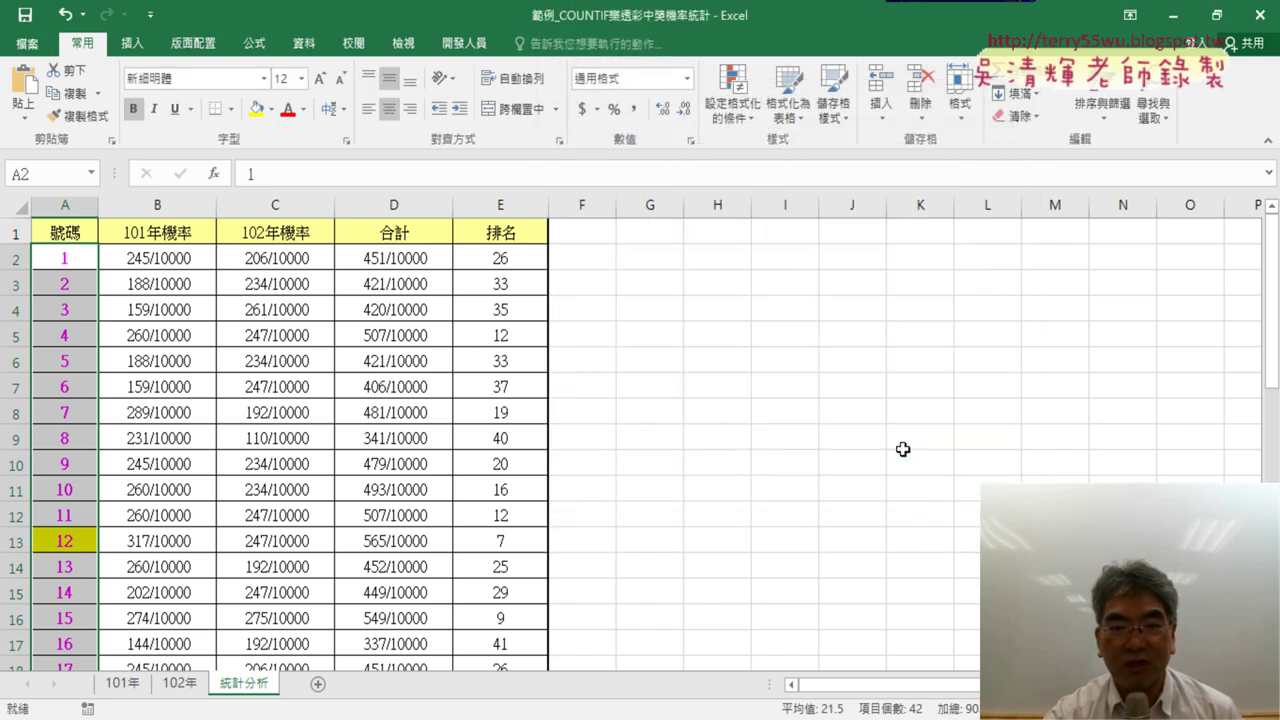
{"action": "scroll", "coordinate": [780, 459], "scroll_direction": "down", "scroll_amount": 5}
{"action": "scroll", "coordinate": [780, 459], "scroll_direction": "down", "scroll_amount": 2}
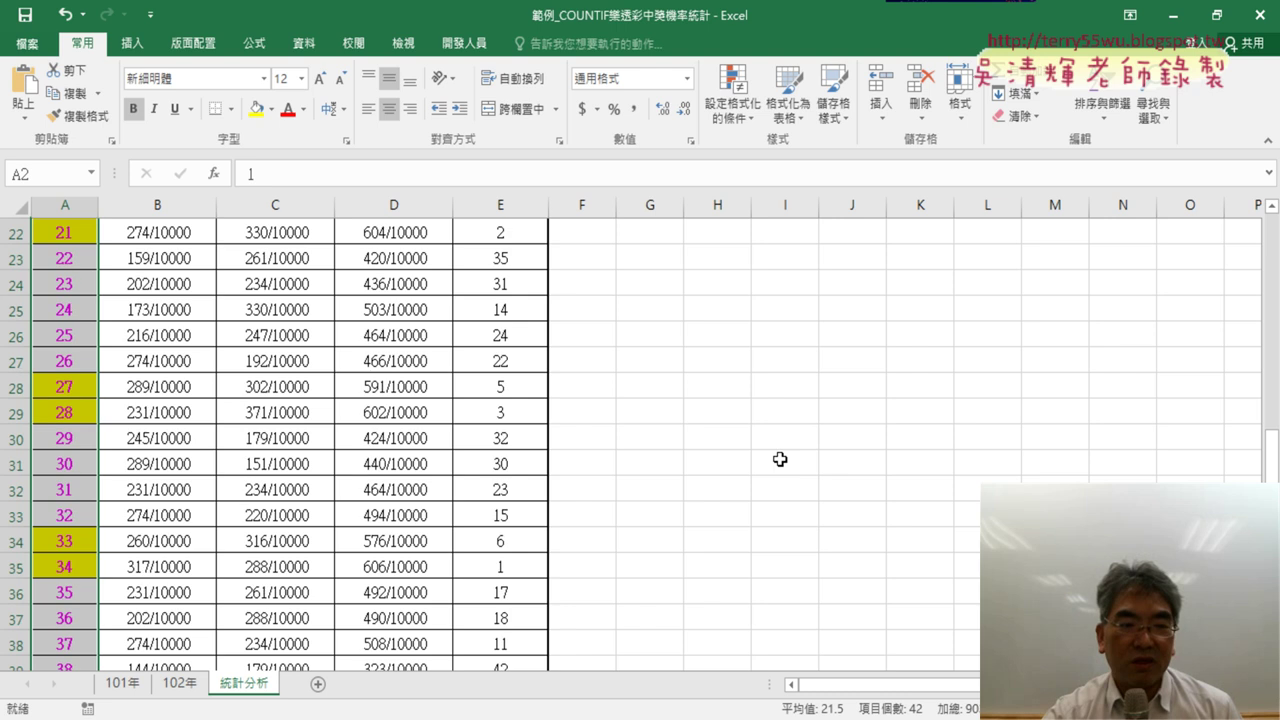
{"action": "scroll", "coordinate": [780, 459], "scroll_direction": "up", "scroll_amount": 1}
{"action": "scroll", "coordinate": [780, 459], "scroll_direction": "up", "scroll_amount": 4}
{"action": "scroll", "coordinate": [780, 459], "scroll_direction": "up", "scroll_amount": 2}
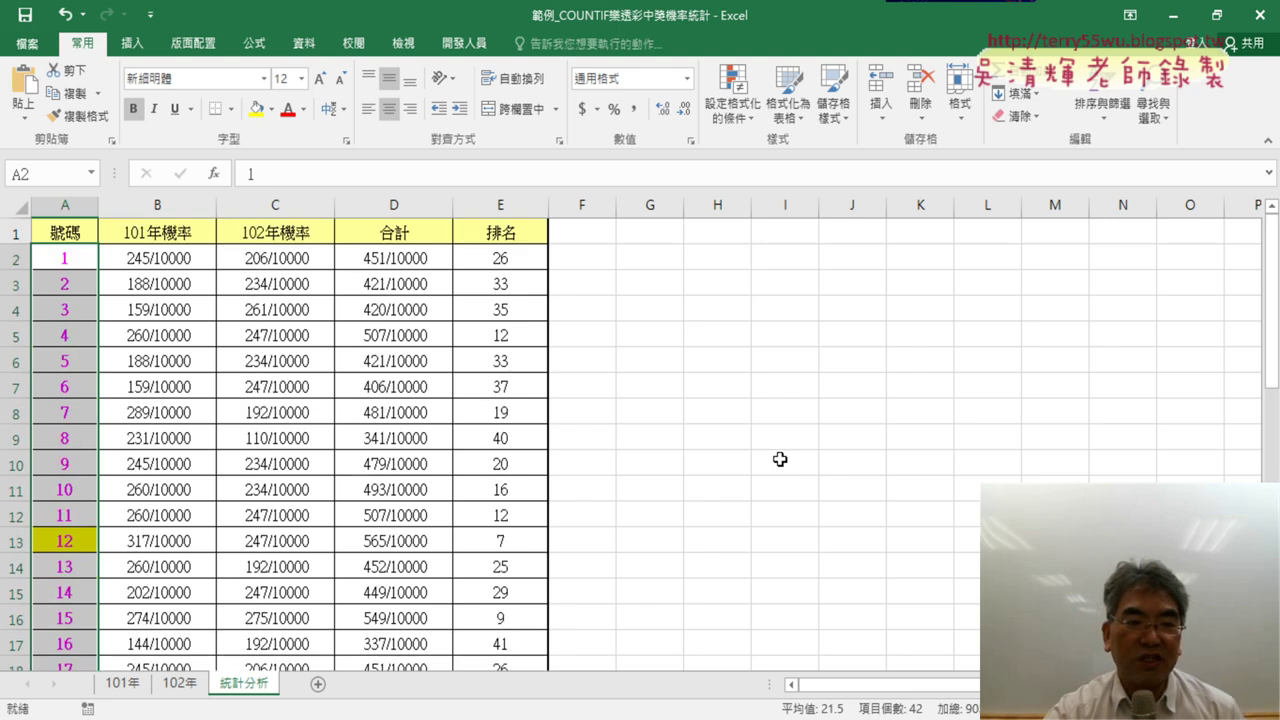
Step: Inspect A13's Fill Color choices without changing anything
{"action": "left_click", "coordinate": [95, 541]}
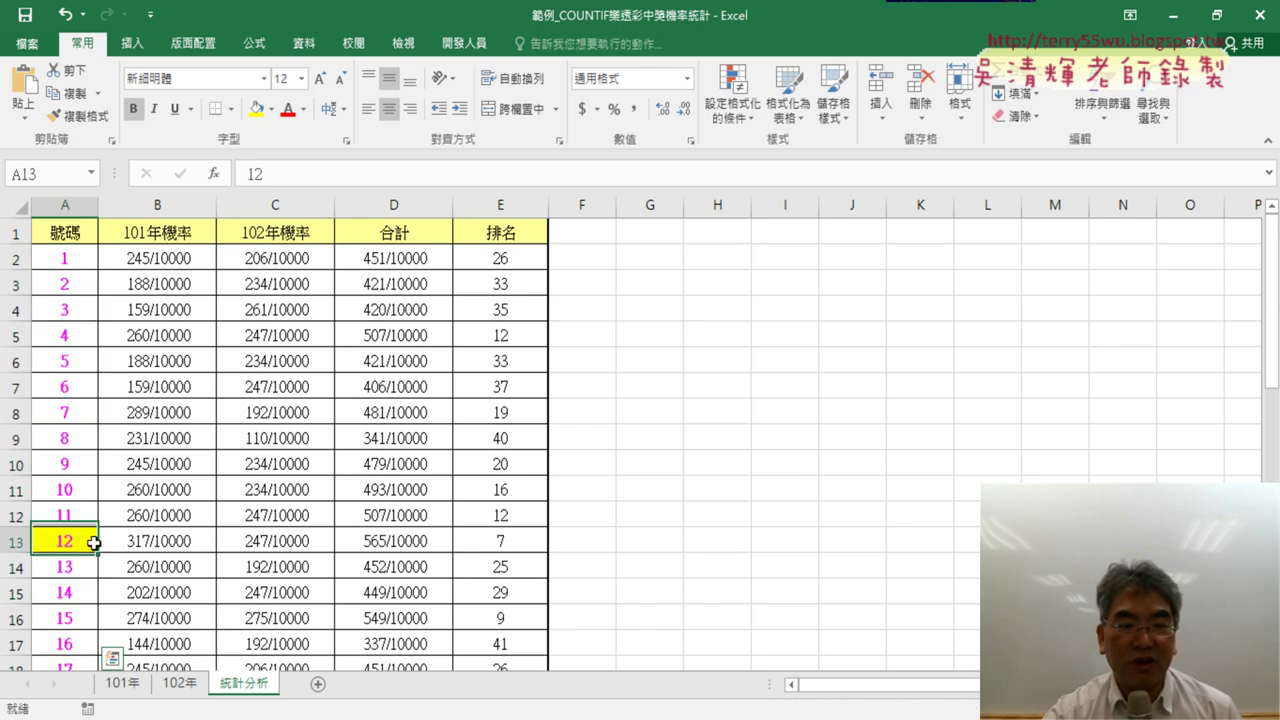
{"action": "left_click", "coordinate": [269, 109]}
{"action": "left_click", "coordinate": [243, 361]}
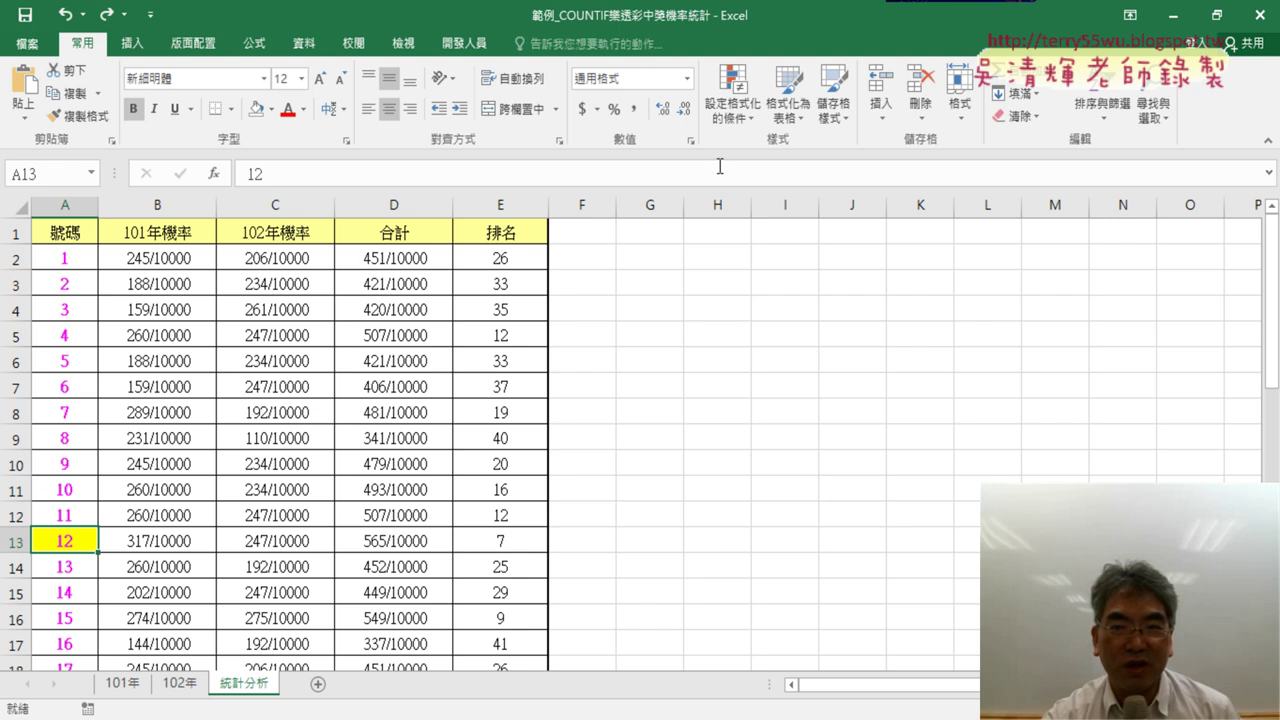
Step: Delete the =E2<=7 conditional formatting rule in the Rules Manager so column A loses its yellow highlights
{"action": "left_click", "coordinate": [733, 95]}
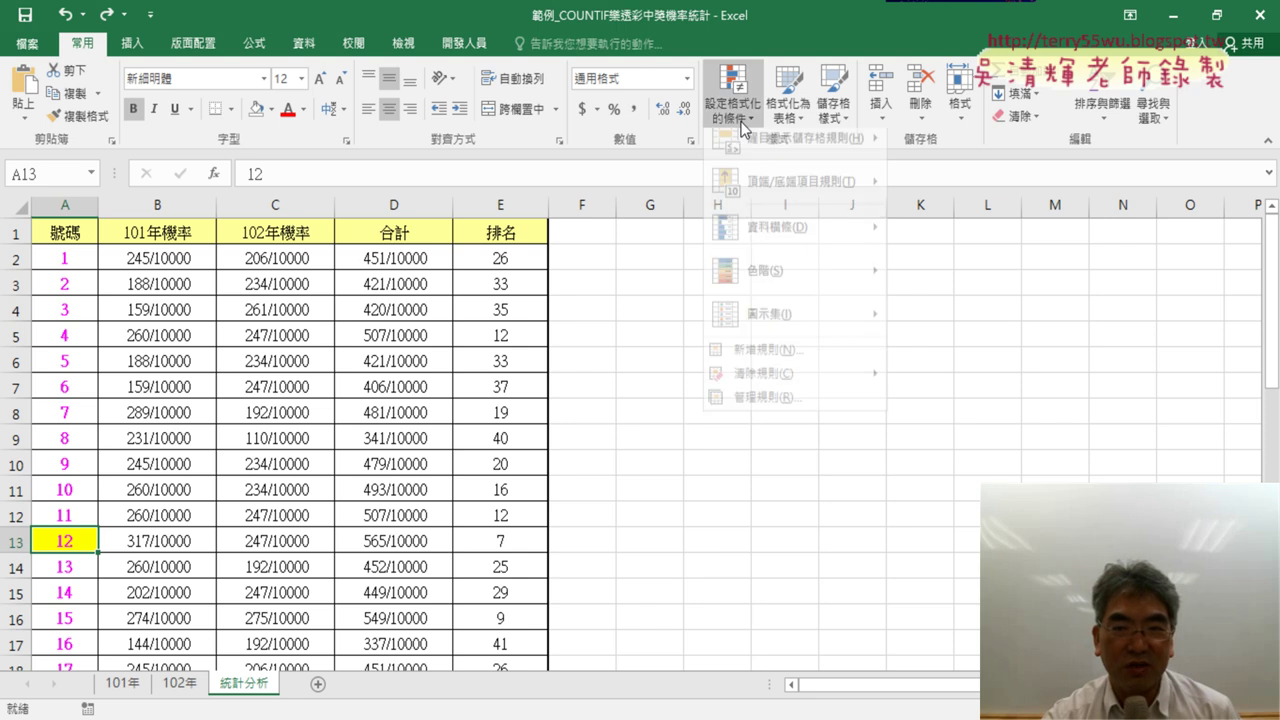
{"action": "left_click", "coordinate": [760, 409]}
{"action": "left_click", "coordinate": [765, 265]}
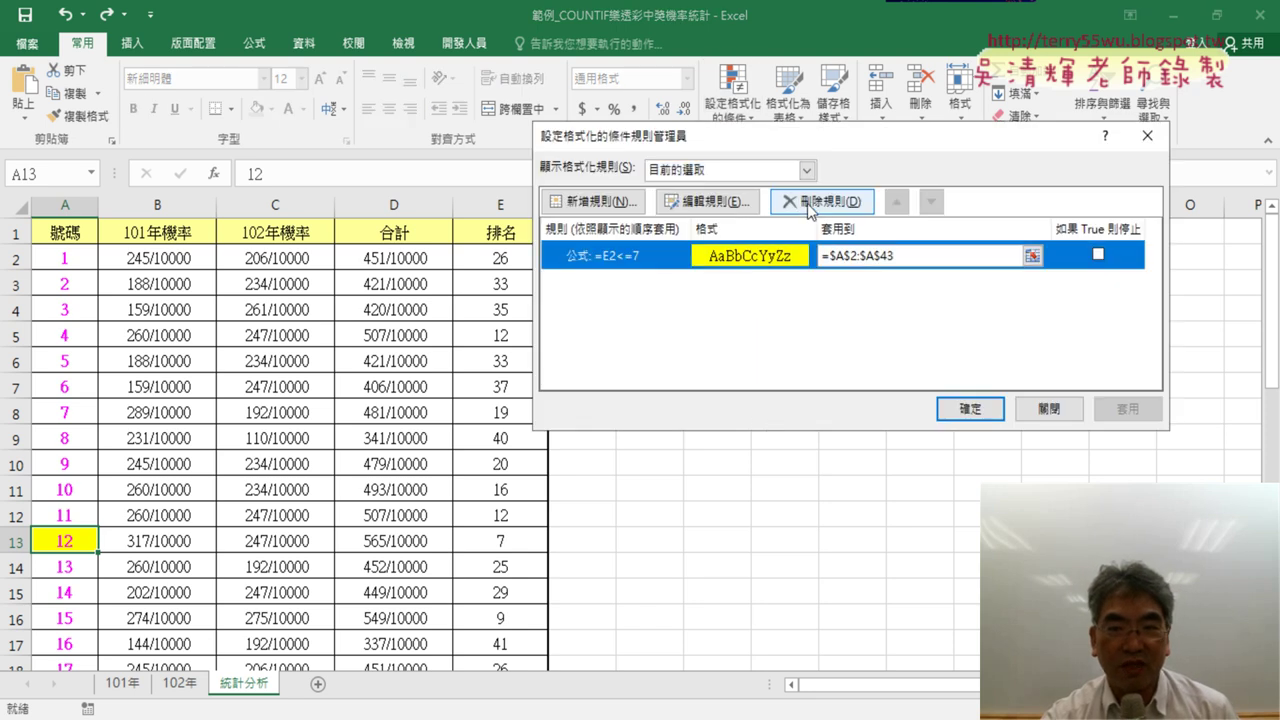
{"action": "left_click", "coordinate": [807, 203]}
{"action": "left_click", "coordinate": [959, 408]}
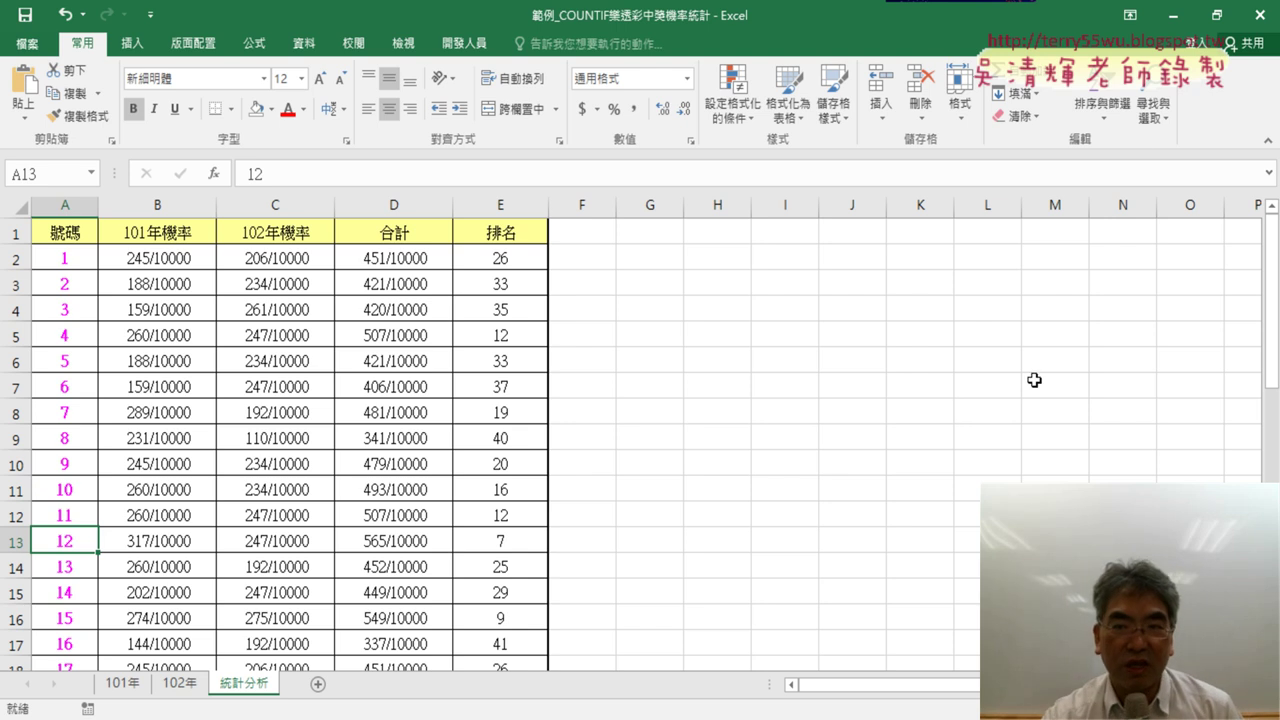
Step: End the full-screen broadcast to return to the student thumbnails 608-001 to 608-040
{"action": "left_click", "coordinate": [992, 38]}
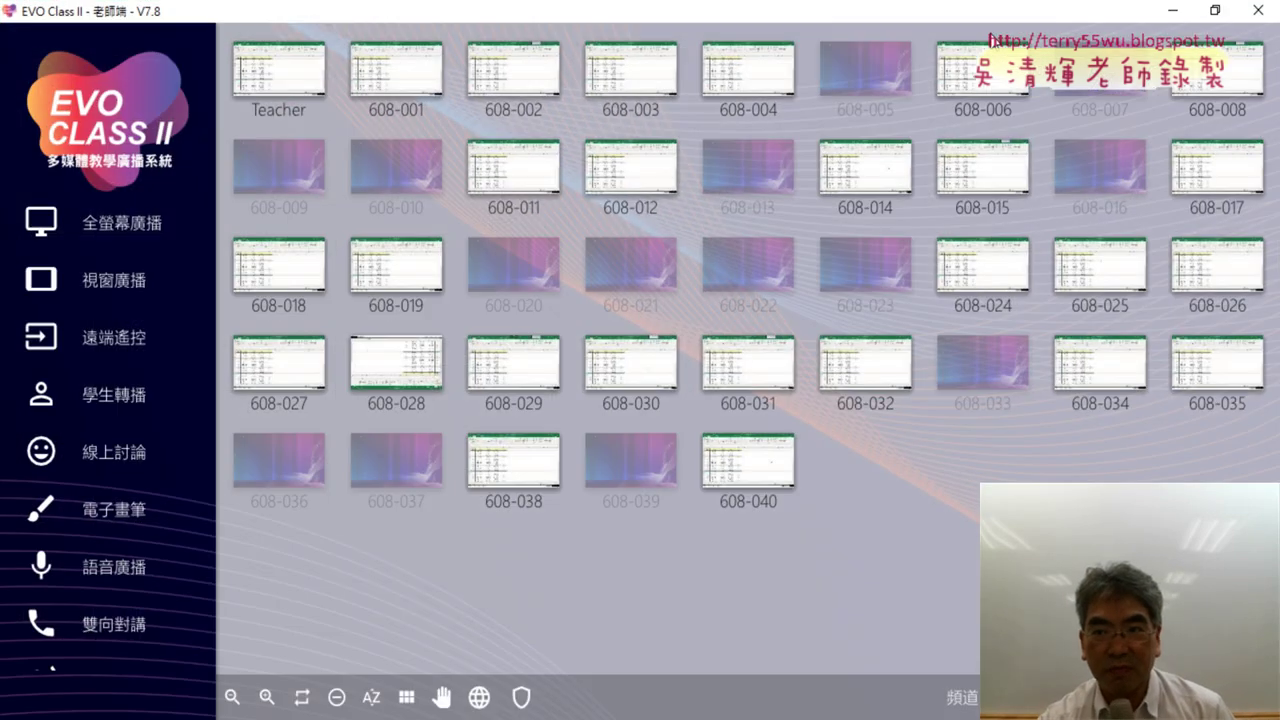